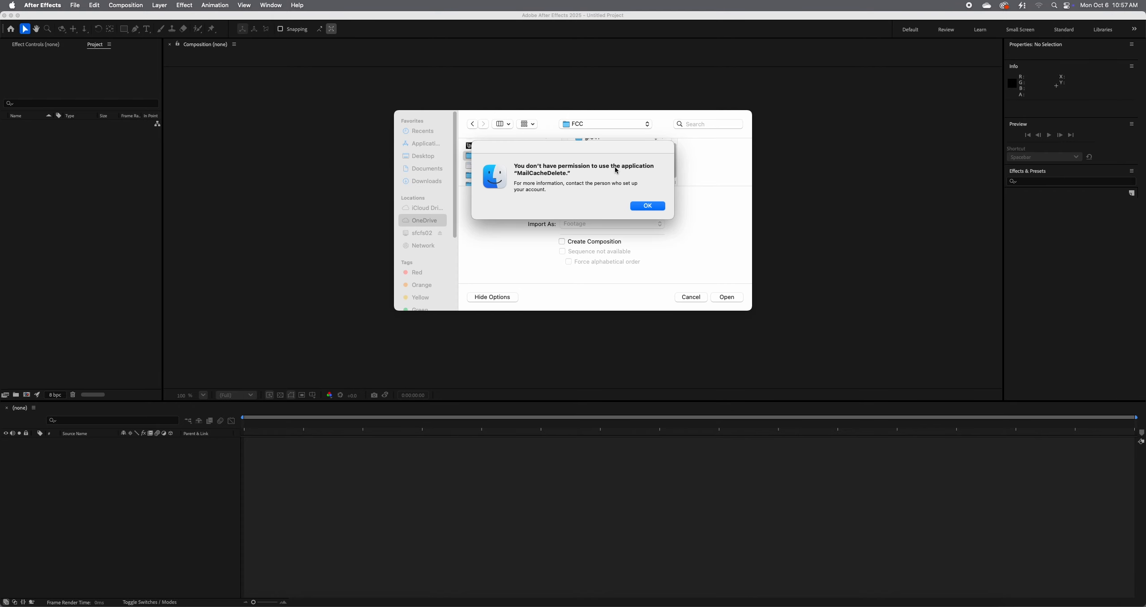
- Import the two MP4 clips, 1789834-hd and 3762907-hd, from the grc53_251006 folder as footage
{"action": "left_click", "coordinate": [651, 210]}
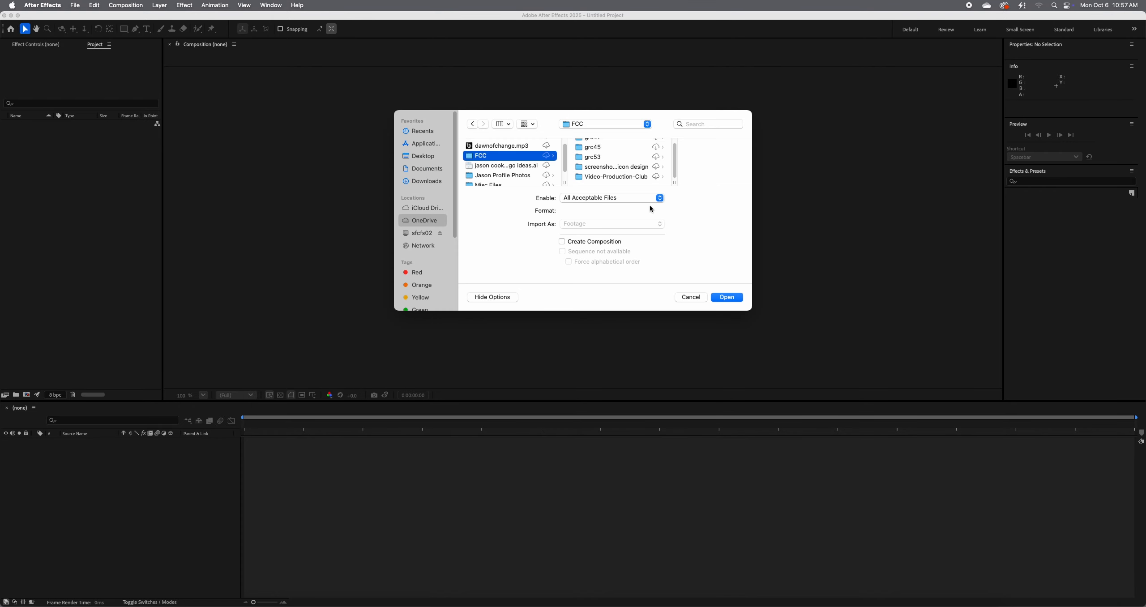
{"action": "left_click", "coordinate": [612, 156]}
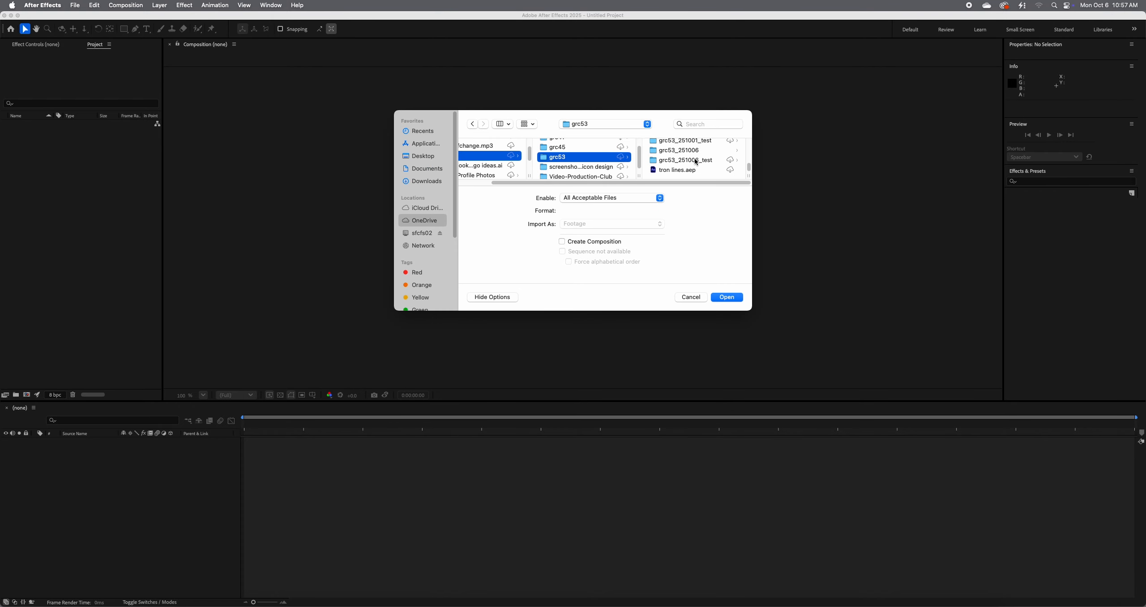
{"action": "left_click", "coordinate": [674, 151]}
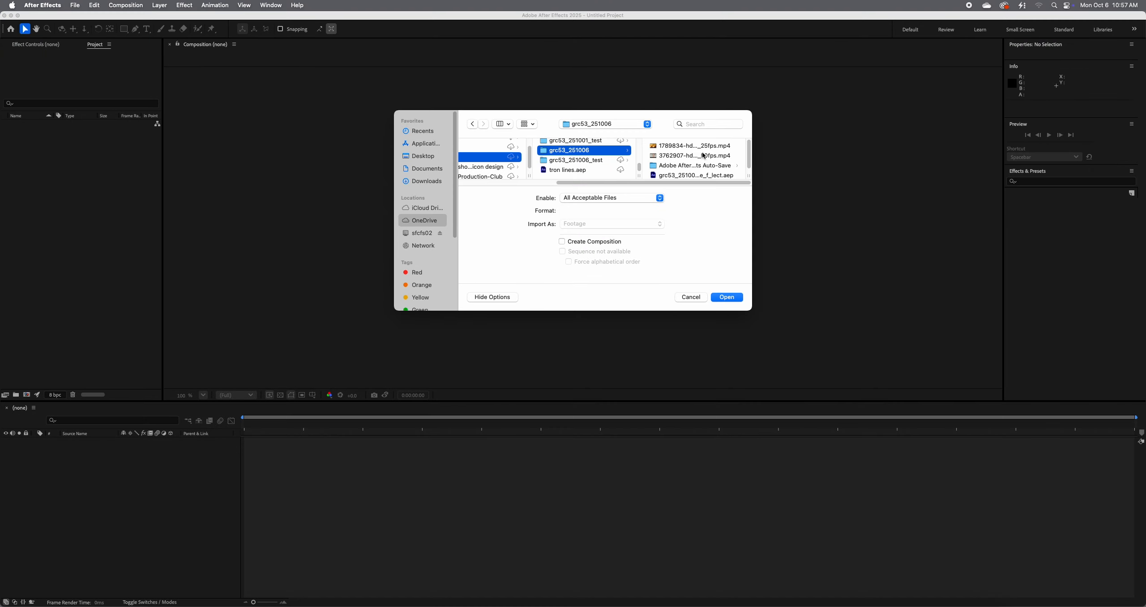
{"action": "left_click", "coordinate": [700, 146]}
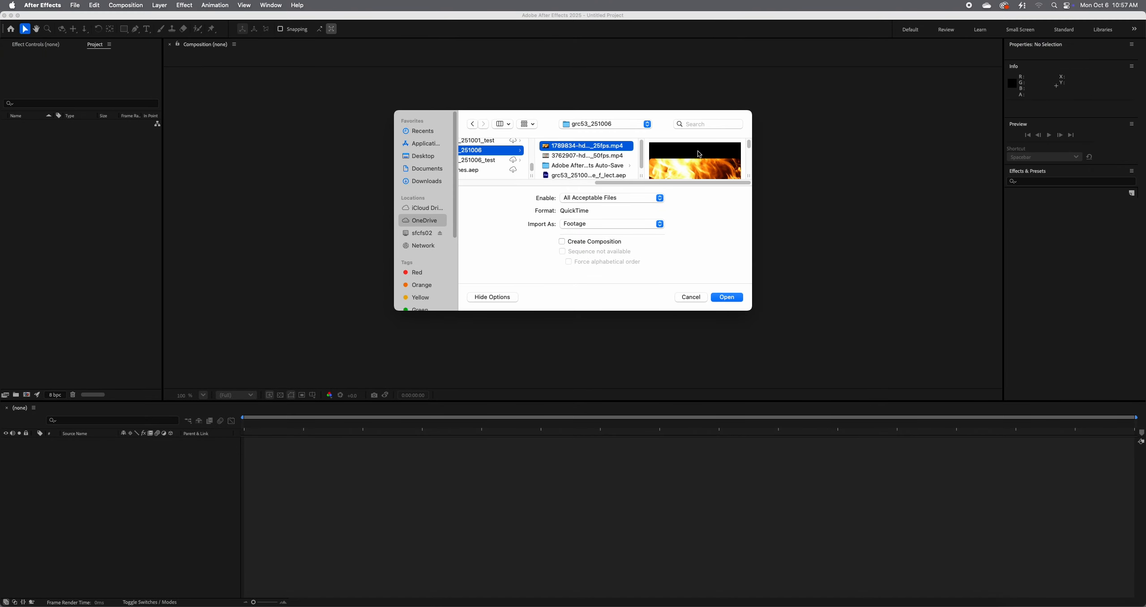
{"action": "left_click", "coordinate": [599, 158], "text": "shift"}
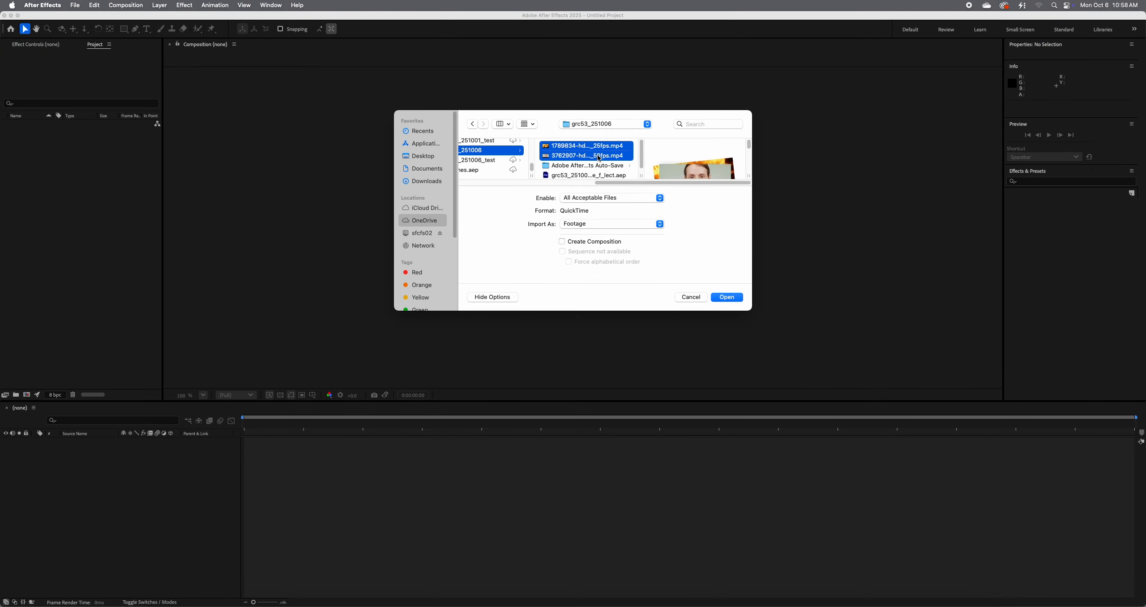
{"action": "left_click", "coordinate": [727, 298]}
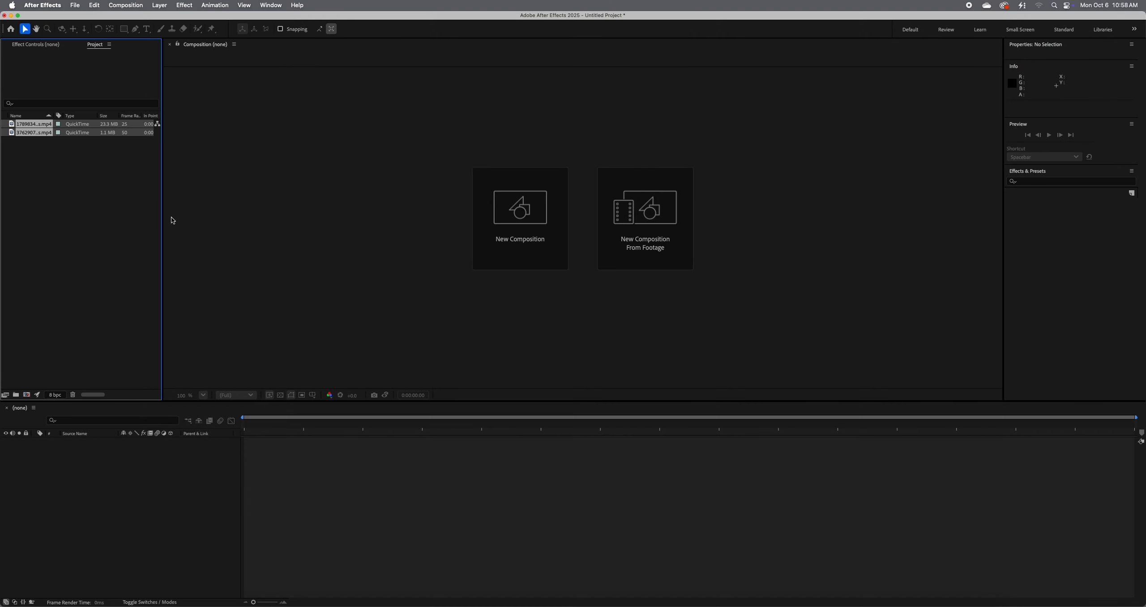
- Rename the 3762907 portrait clip in the project as Face
{"action": "left_click", "coordinate": [65, 168]}
{"action": "left_click", "coordinate": [31, 135]}
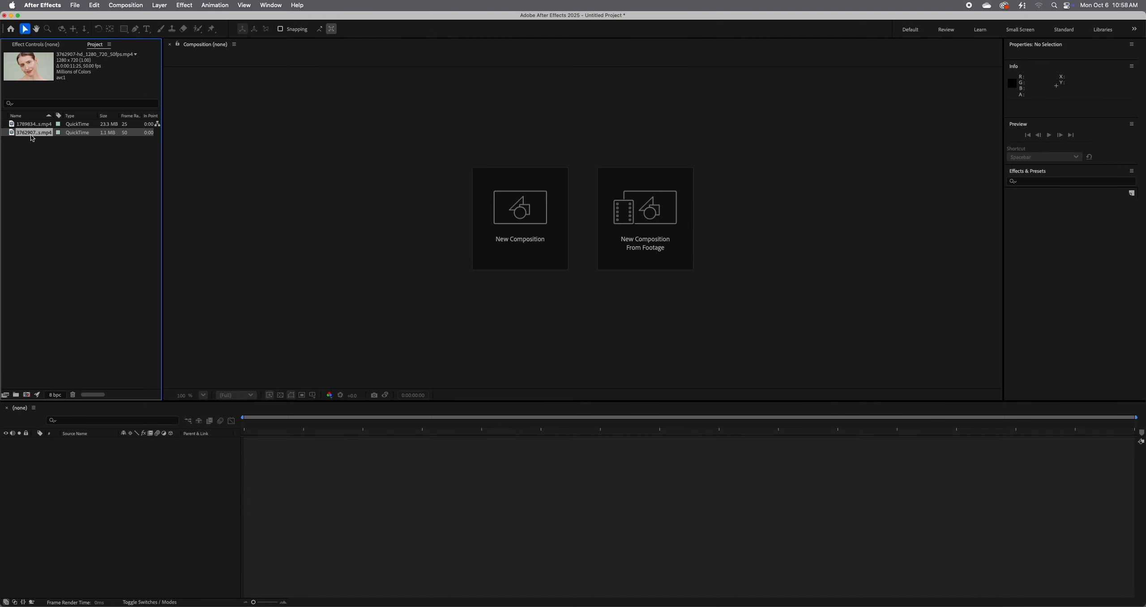
{"action": "right_click", "coordinate": [31, 134]}
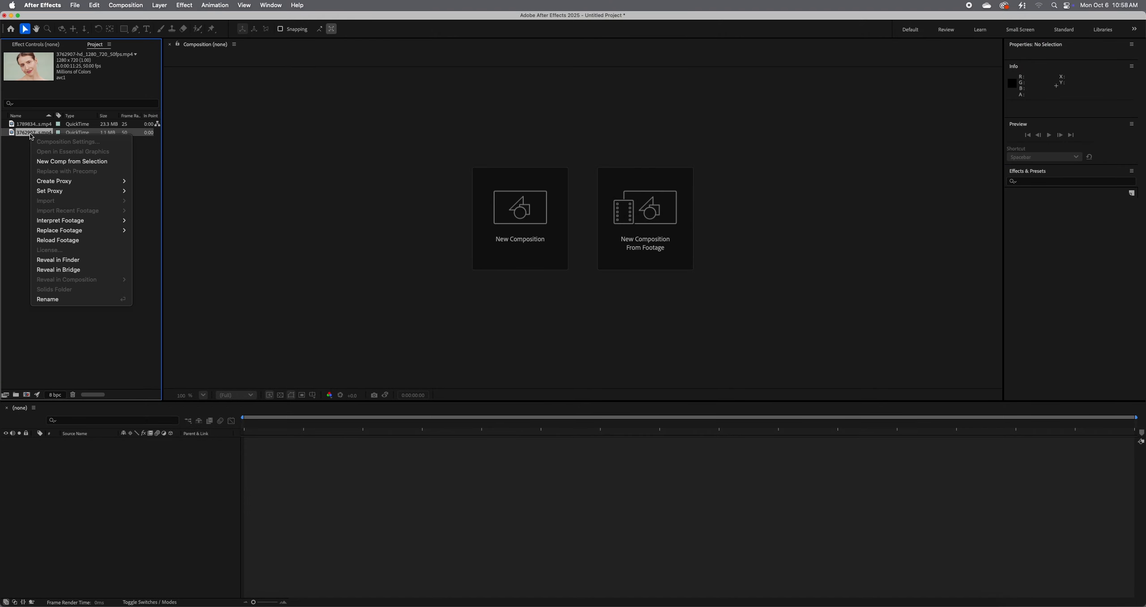
{"action": "left_click", "coordinate": [63, 299]}
{"action": "type", "text": "Face"}
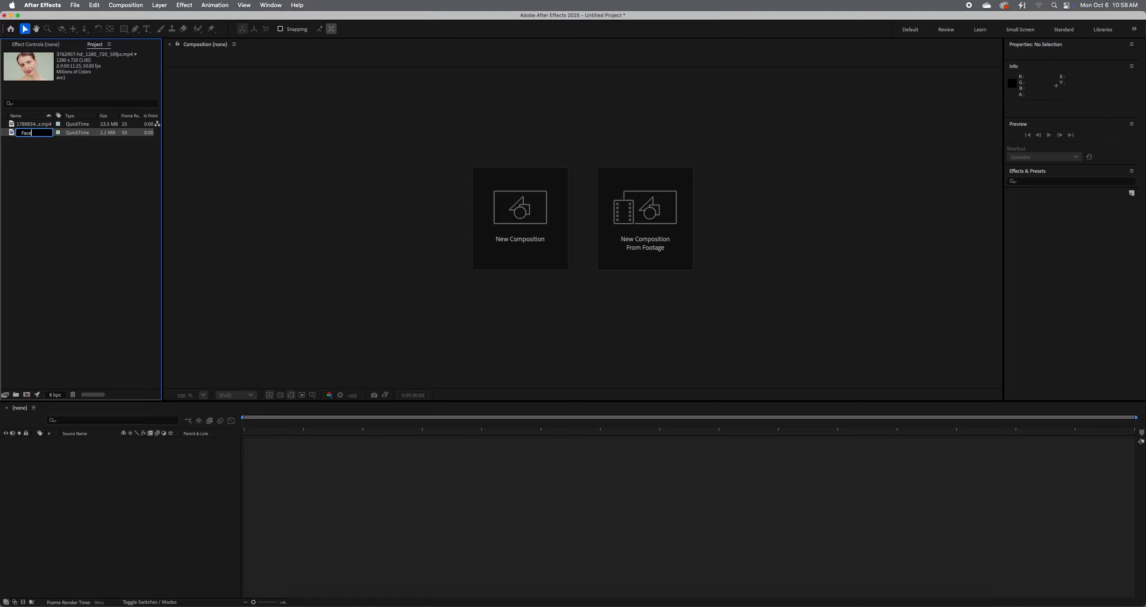
{"action": "key", "text": "Return"}
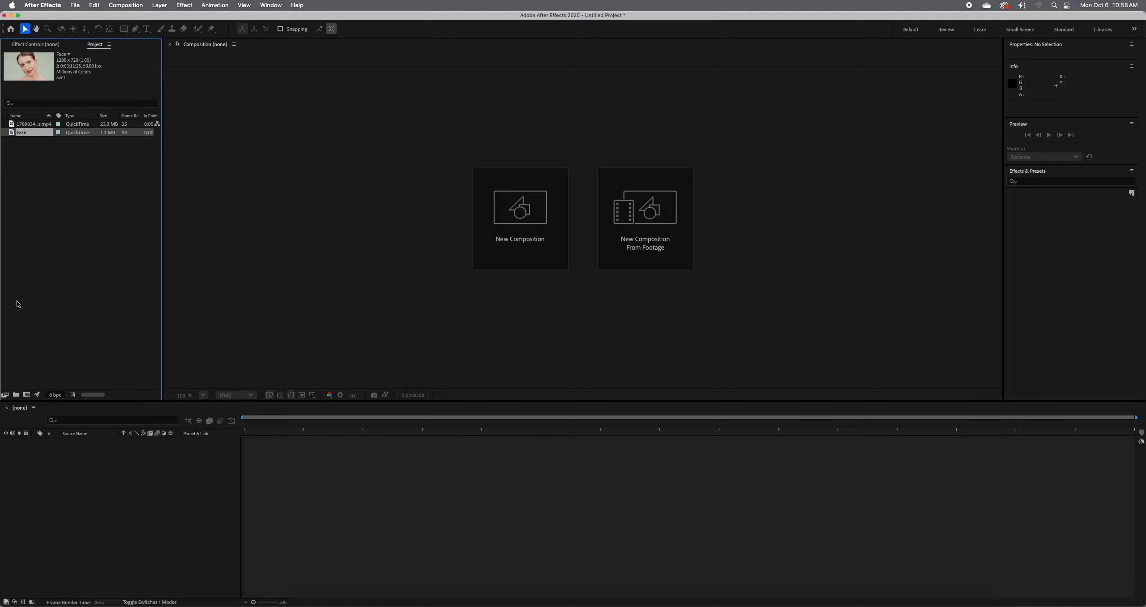
- Rename the 1789834 flames clip as Fire and dismiss the system permission alert
{"action": "right_click", "coordinate": [24, 125]}
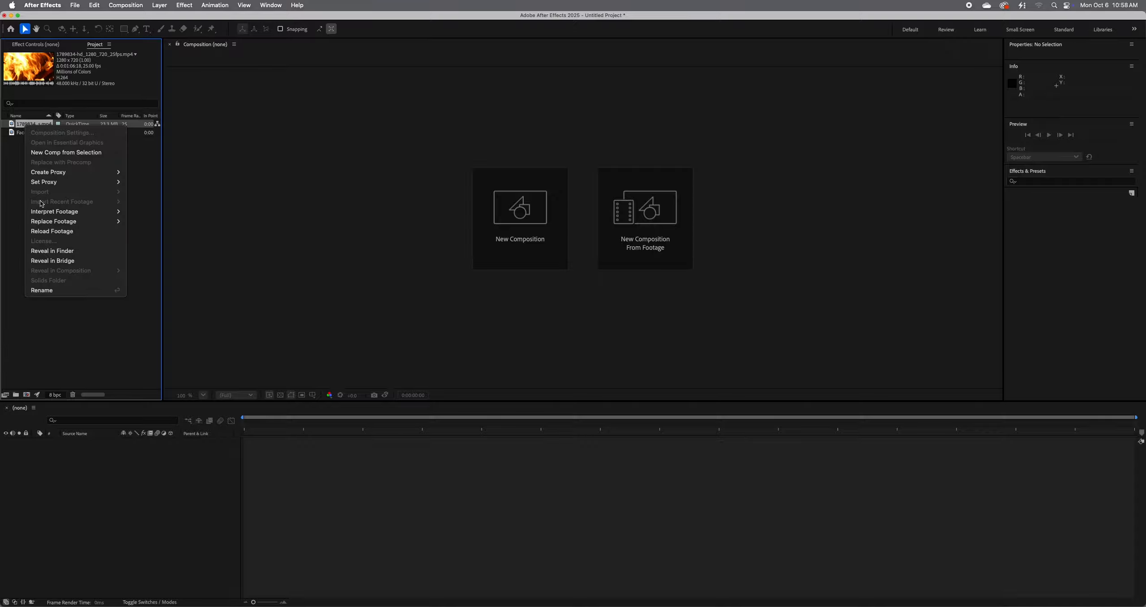
{"action": "left_click", "coordinate": [57, 290]}
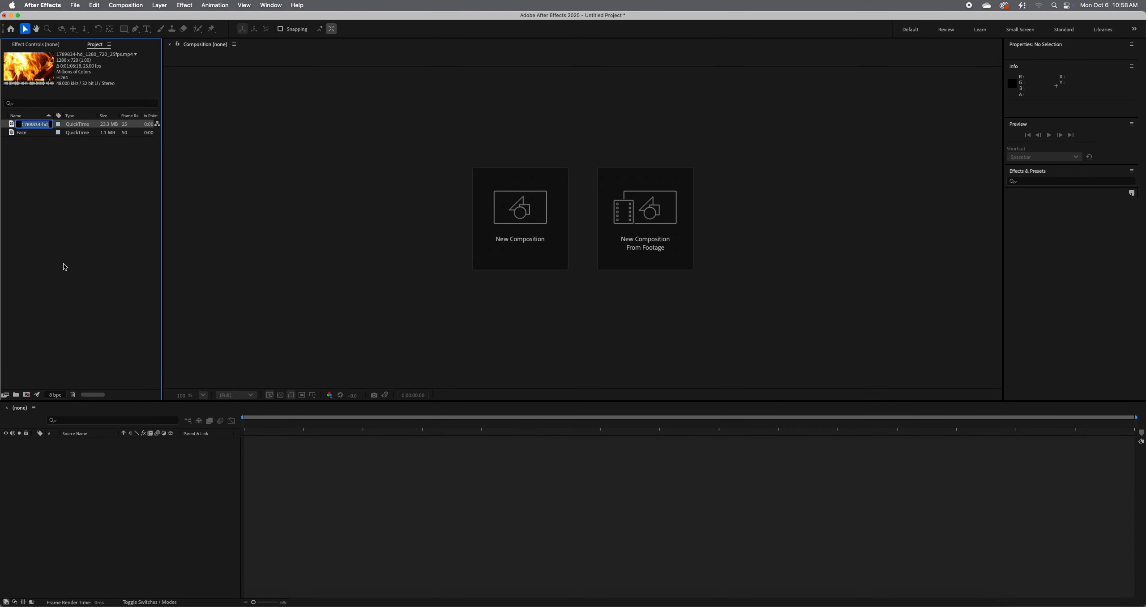
{"action": "type", "text": "Fire"}
{"action": "key", "text": "Return"}
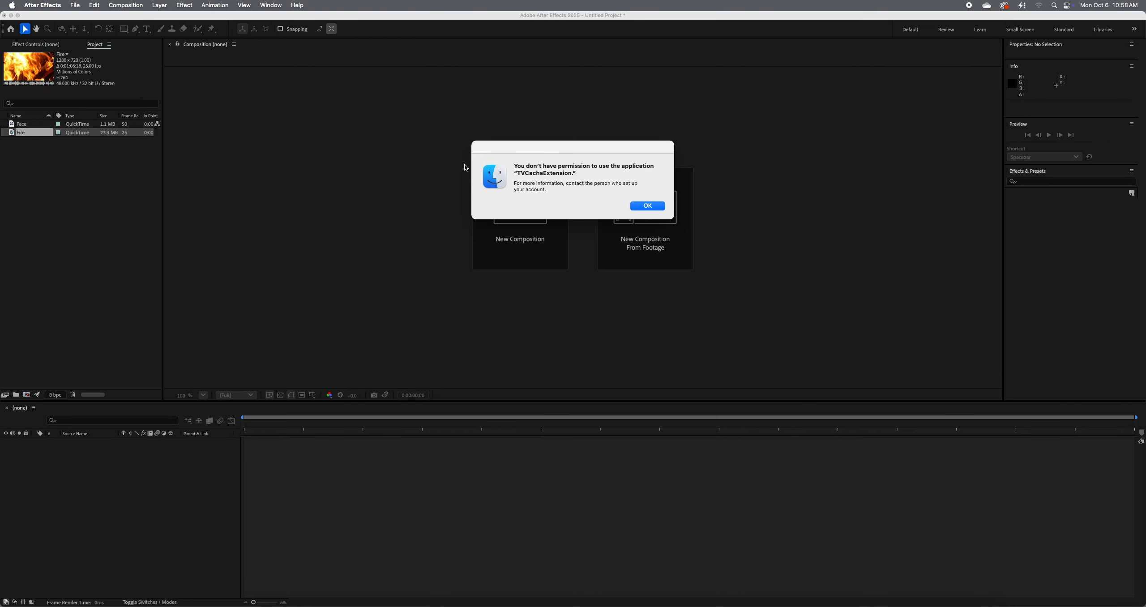
{"action": "left_click", "coordinate": [648, 207]}
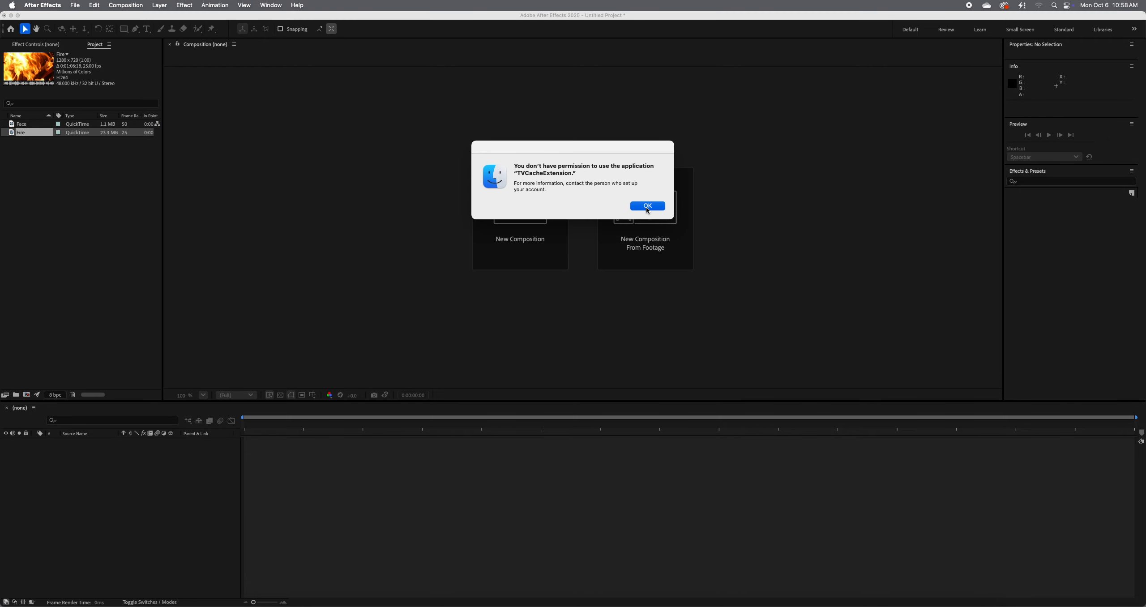
{"action": "right_click", "coordinate": [19, 134]}
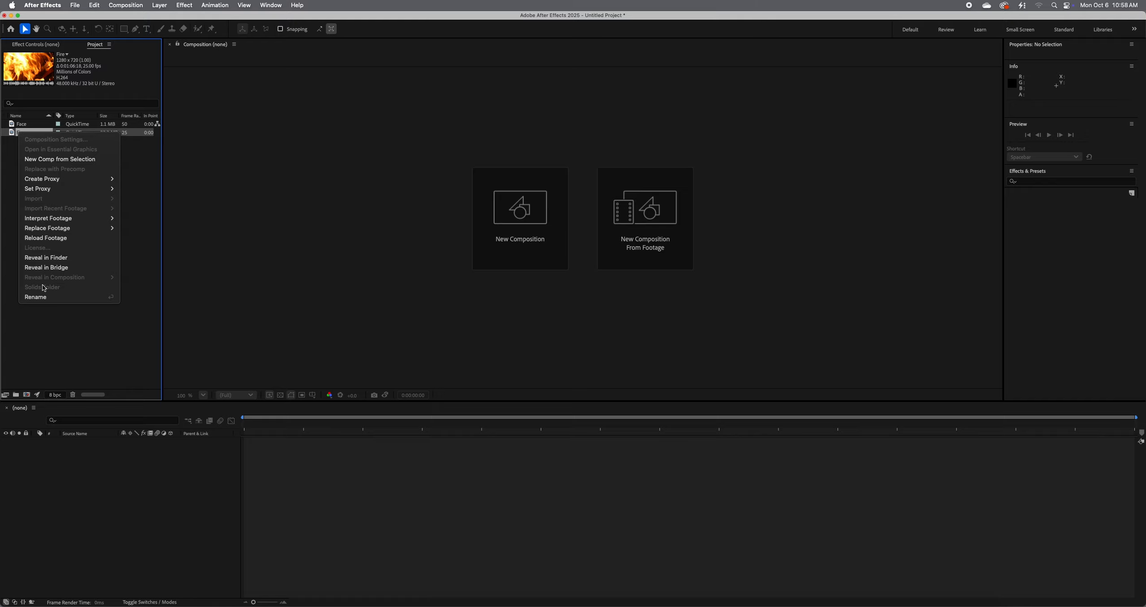
{"action": "left_click", "coordinate": [65, 324]}
{"action": "left_click", "coordinate": [52, 290]}
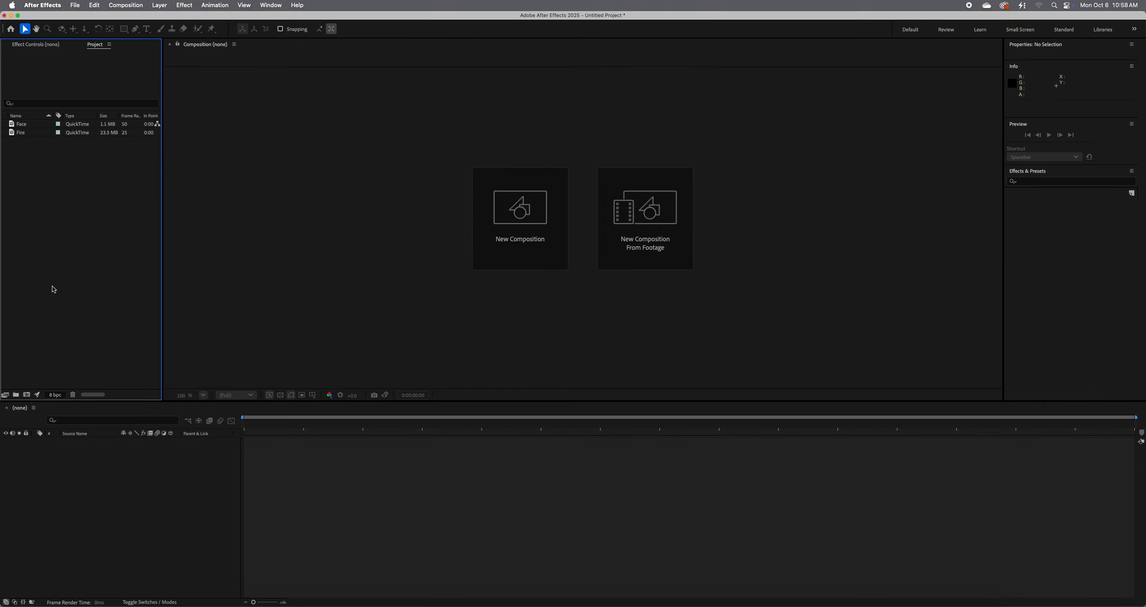
- Start a new composition named Displacement Map using the HD 1920x1080 29.97 fps preset
{"action": "left_click", "coordinate": [27, 395]}
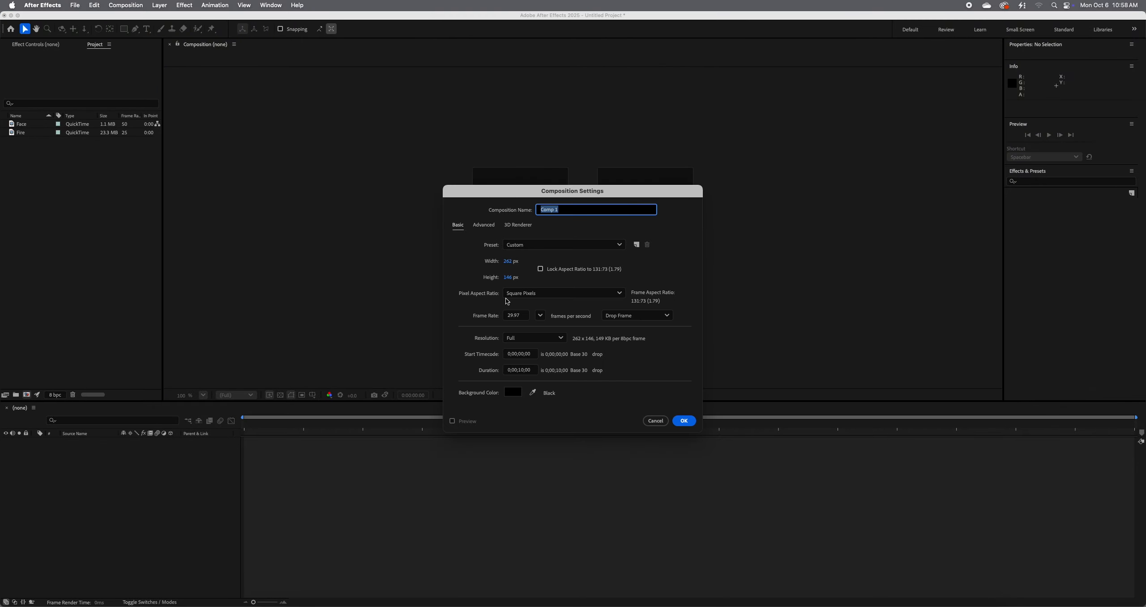
{"action": "type", "text": "Displacement Map"}
{"action": "left_click", "coordinate": [563, 245]}
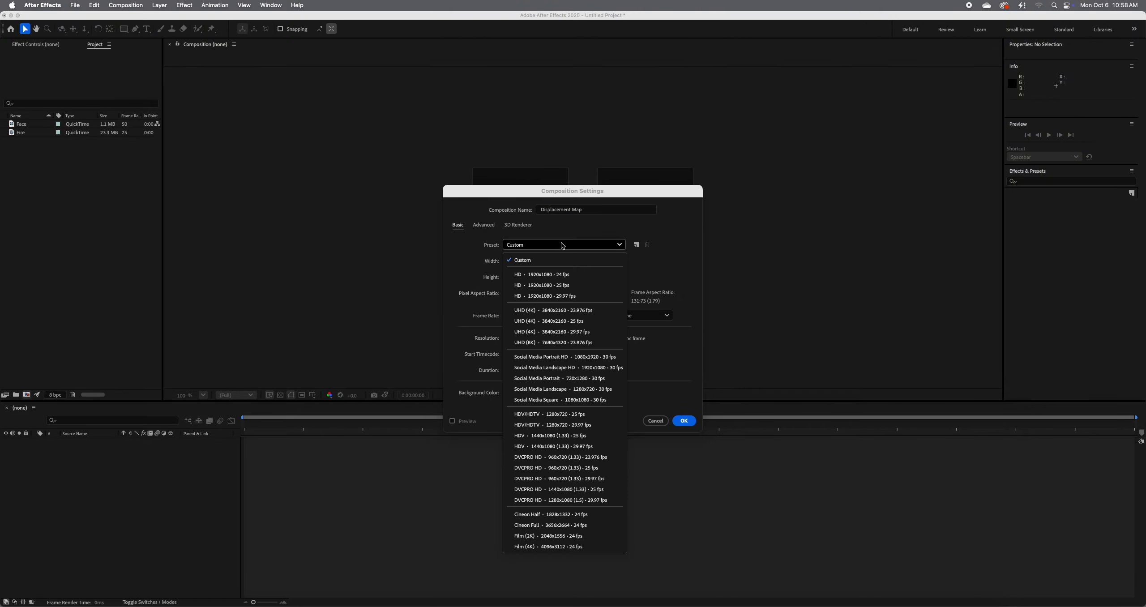
{"action": "left_click", "coordinate": [542, 296]}
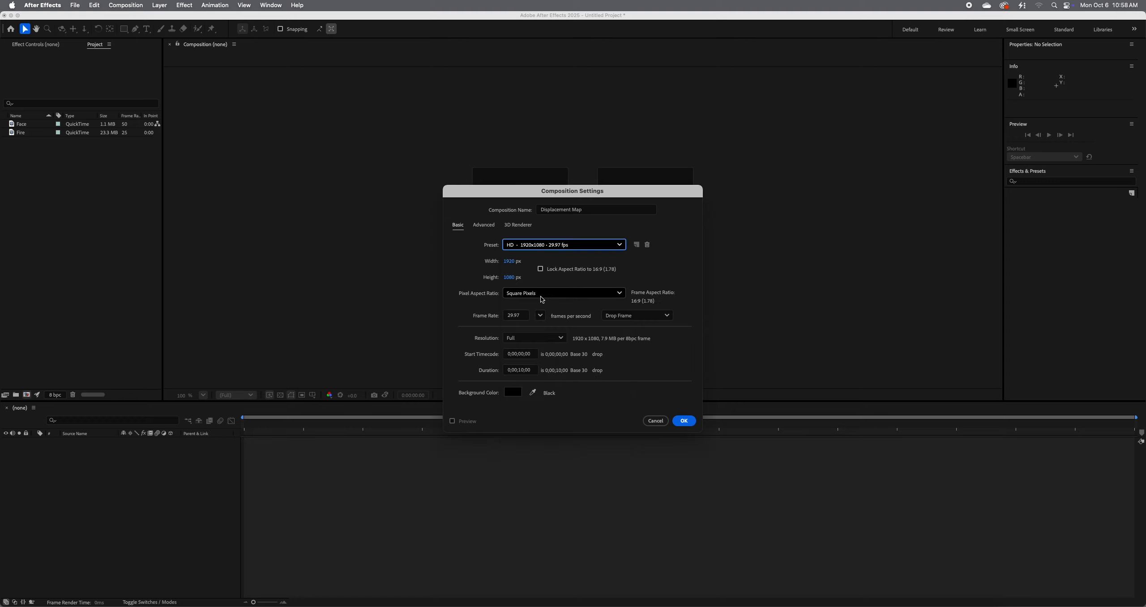
- Lock the composition's aspect ratio to 16:9, set its width to 1280 px and create it
{"action": "left_click", "coordinate": [540, 269]}
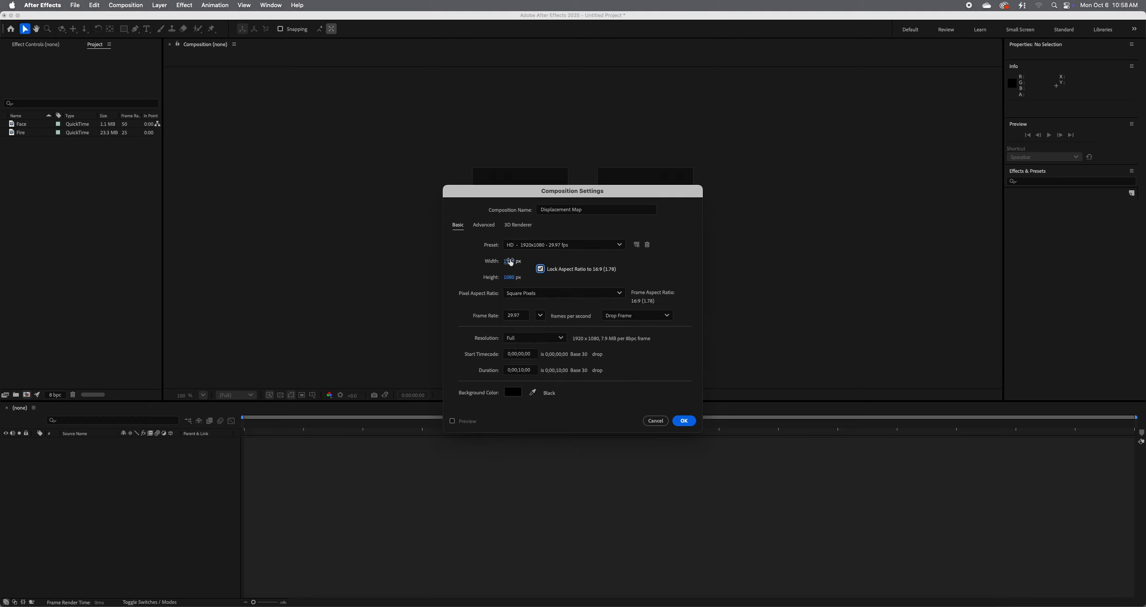
{"action": "key", "text": "shift+Tab"}
{"action": "type", "text": "1280"}
{"action": "key", "text": "Tab"}
{"action": "left_click", "coordinate": [521, 369]}
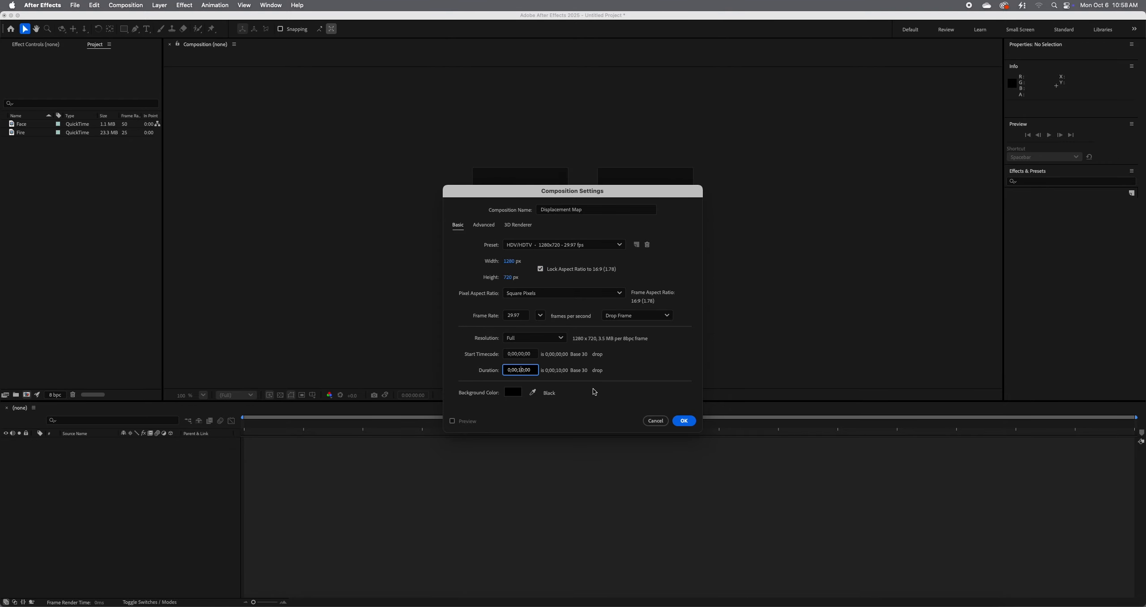
{"action": "key", "text": "Right"}
{"action": "left_click", "coordinate": [683, 421]}
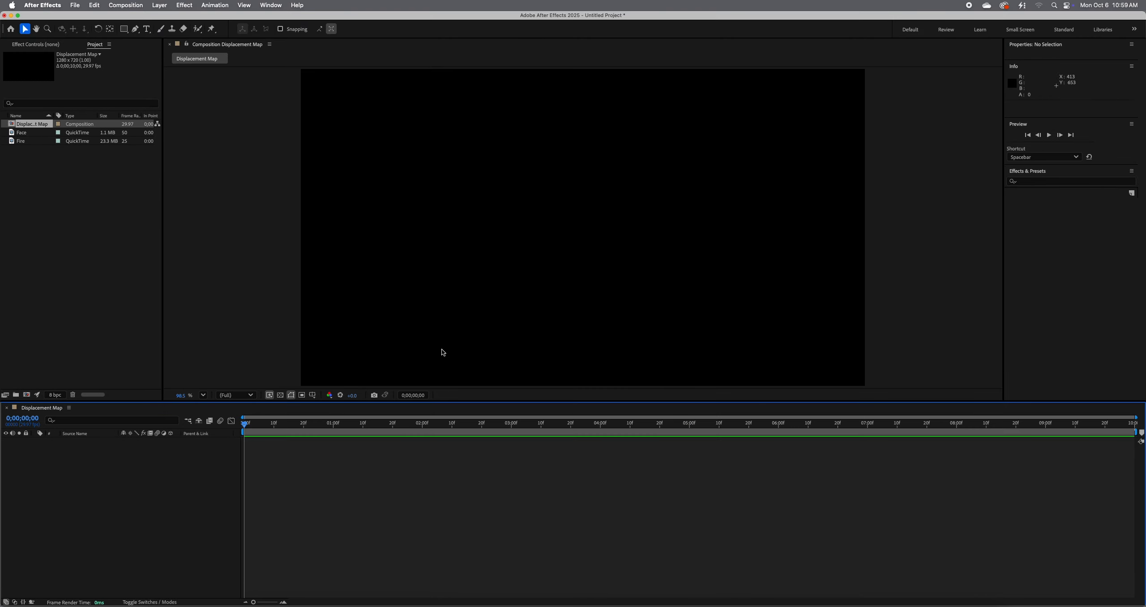
{"action": "left_click", "coordinate": [80, 5]}
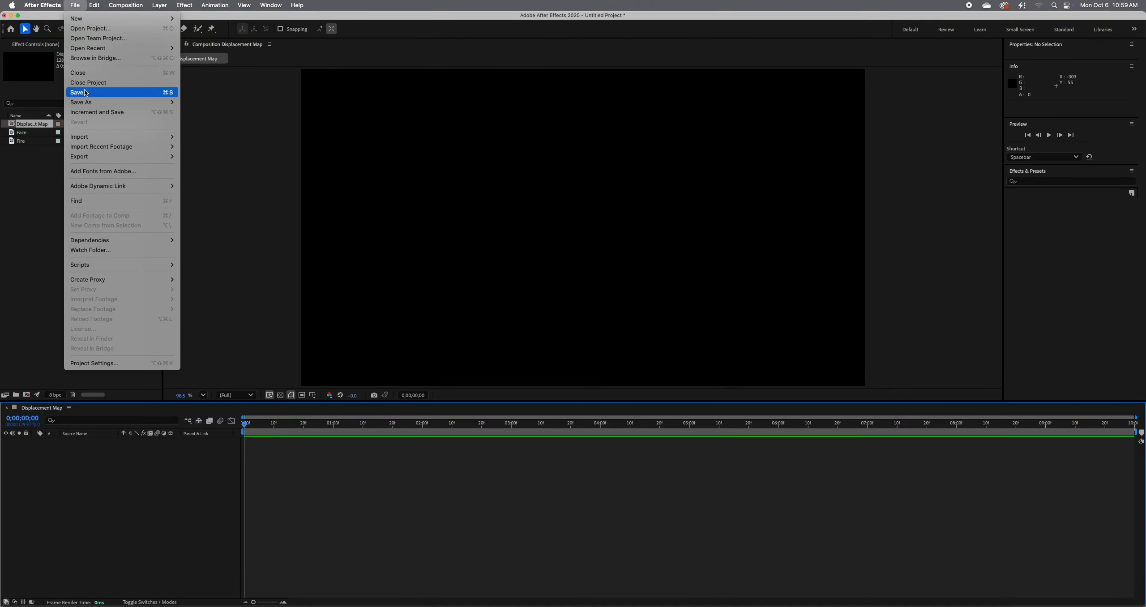
{"action": "left_click", "coordinate": [237, 118]}
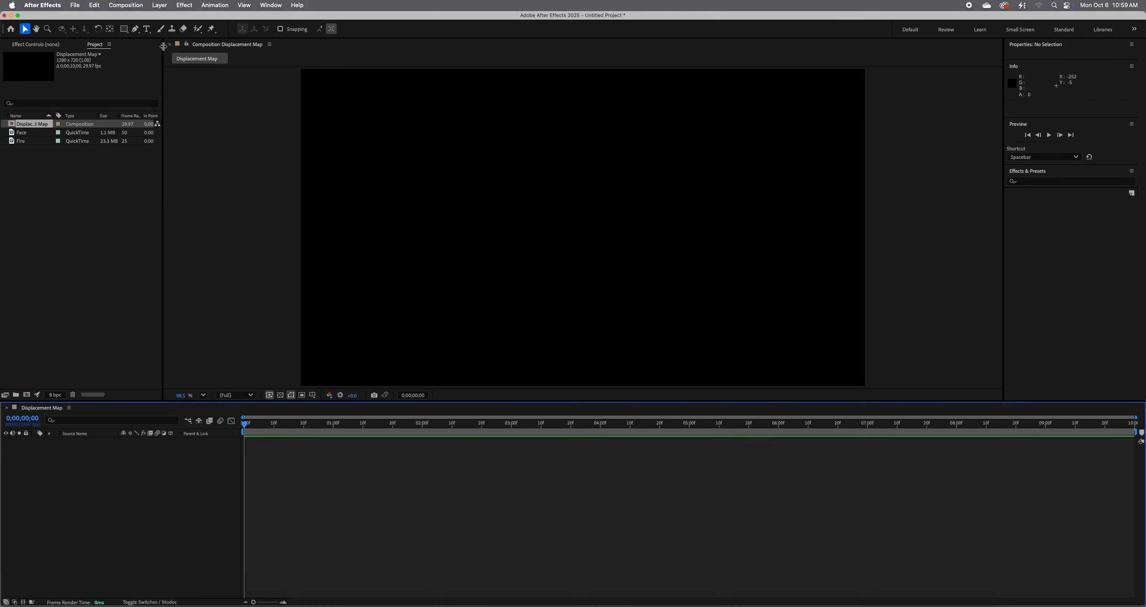
- Activate the Type tool and switch to the Essential Graphics workspace with its Essential Graphics panel closed
{"action": "left_click", "coordinate": [147, 29]}
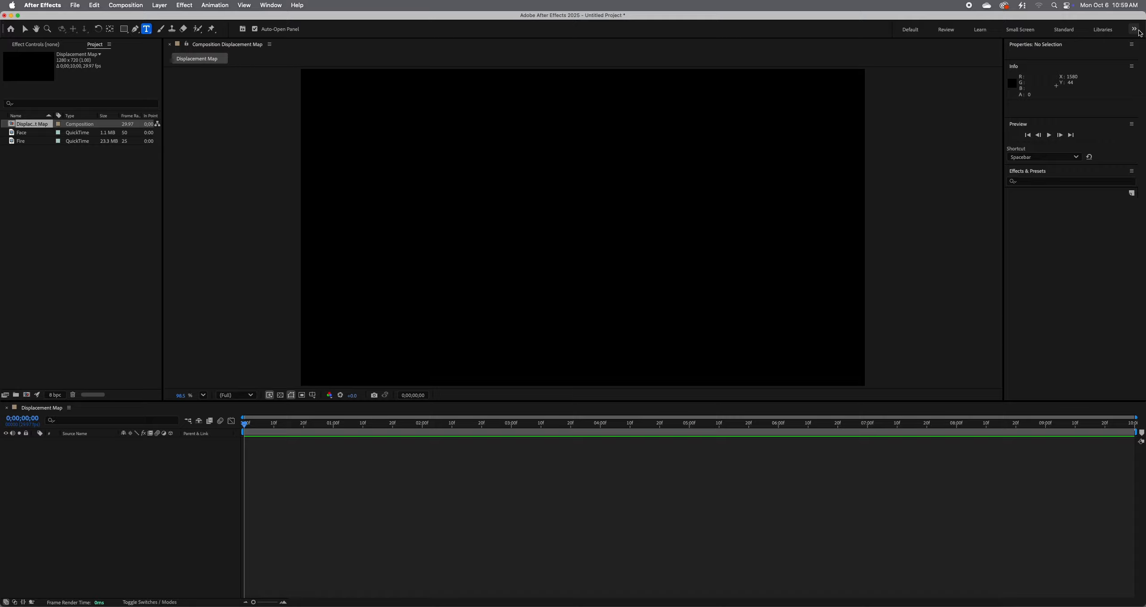
{"action": "left_click", "coordinate": [910, 30]}
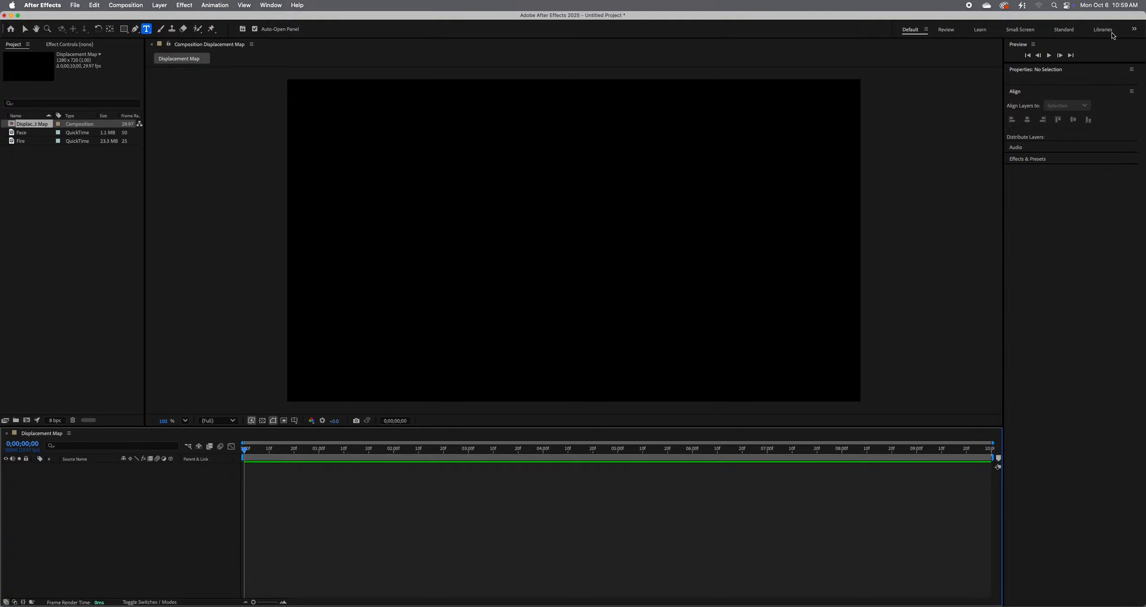
{"action": "left_click", "coordinate": [1134, 29]}
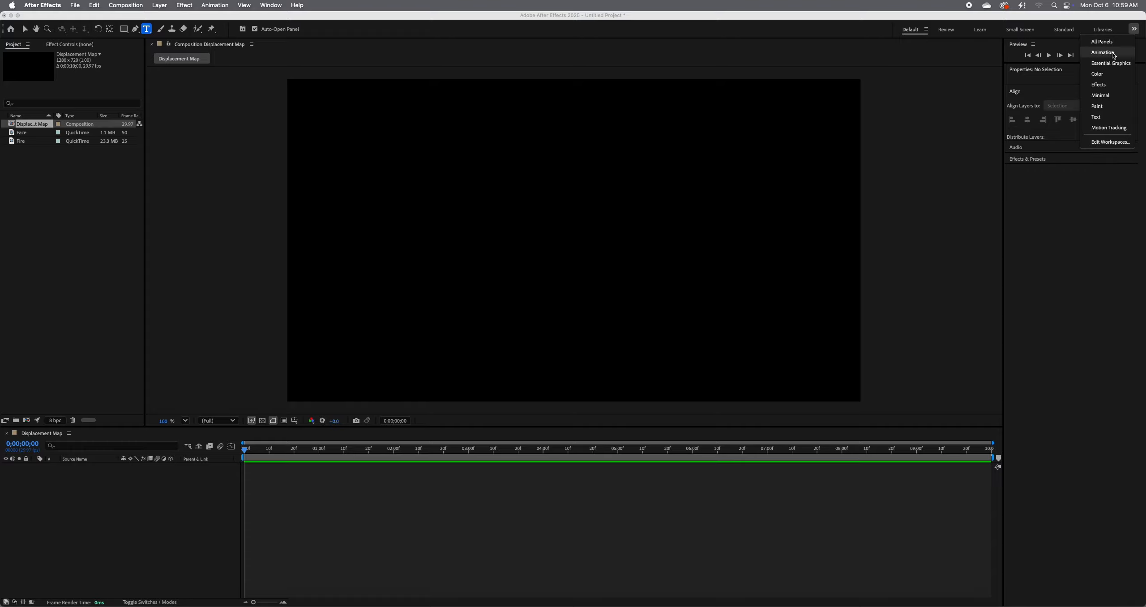
{"action": "left_click", "coordinate": [1115, 63]}
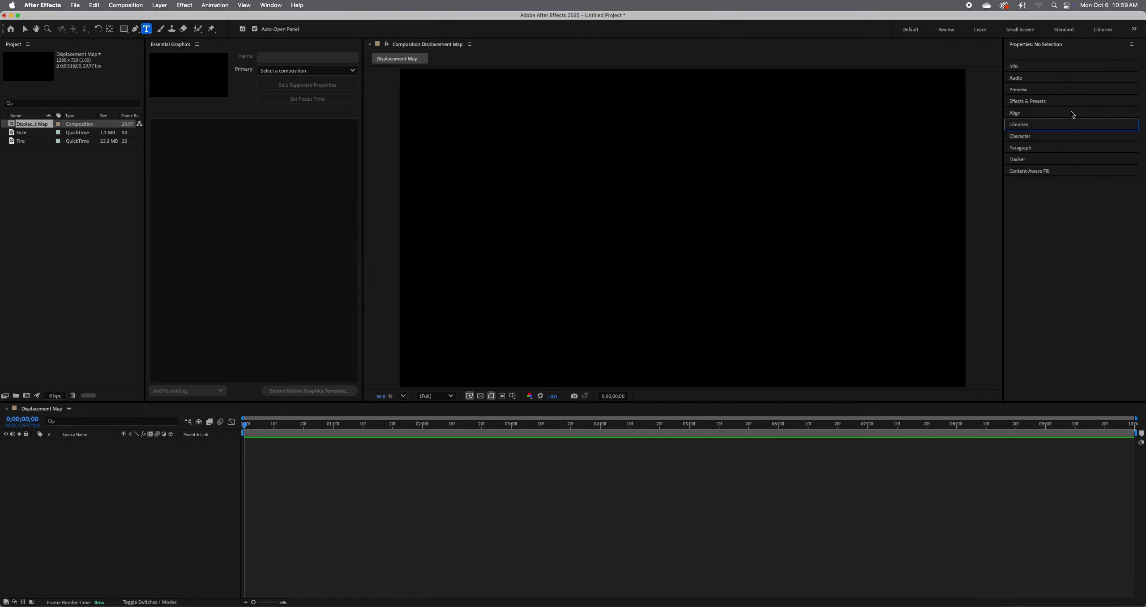
{"action": "left_click", "coordinate": [197, 45]}
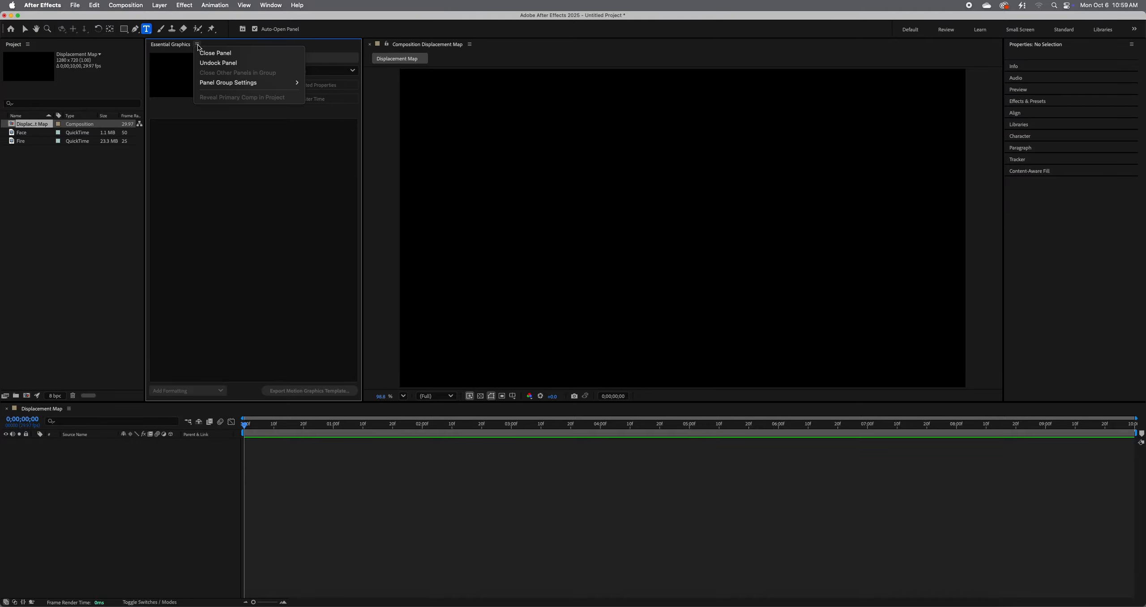
{"action": "left_click", "coordinate": [224, 54]}
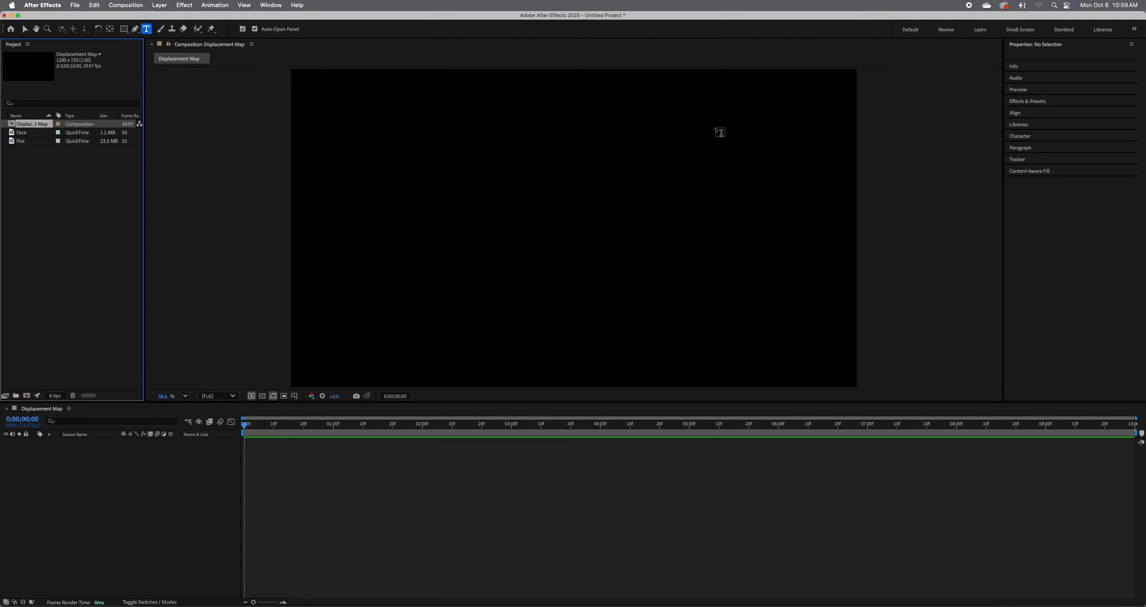
- Set the text font to Impact and the font size to 350 px
{"action": "left_click", "coordinate": [1027, 137]}
{"action": "left_click", "coordinate": [1029, 138]}
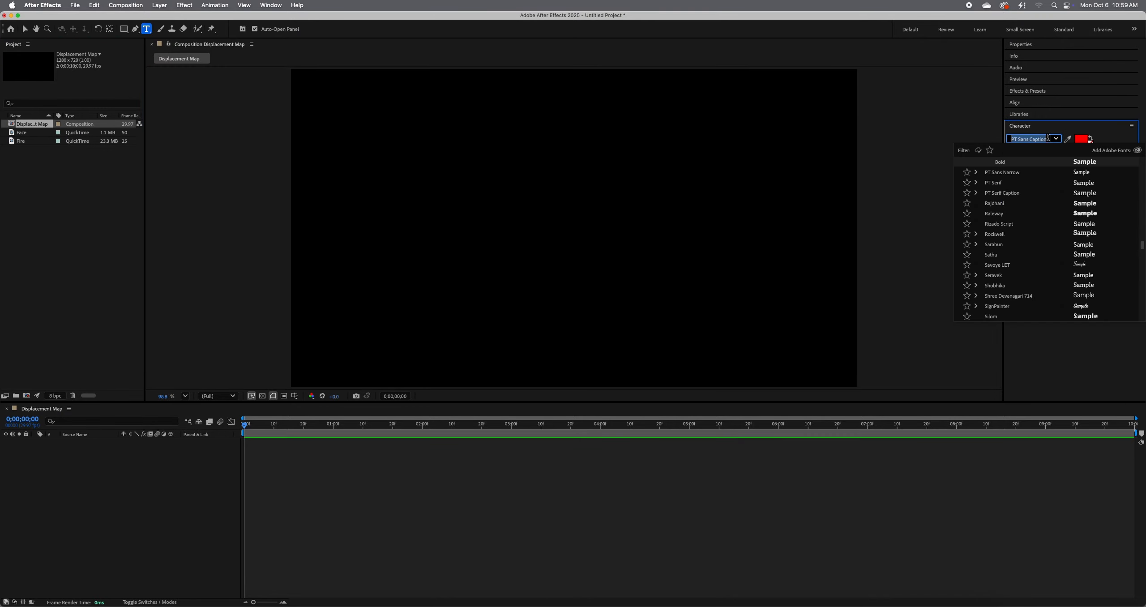
{"action": "type", "text": "impact"}
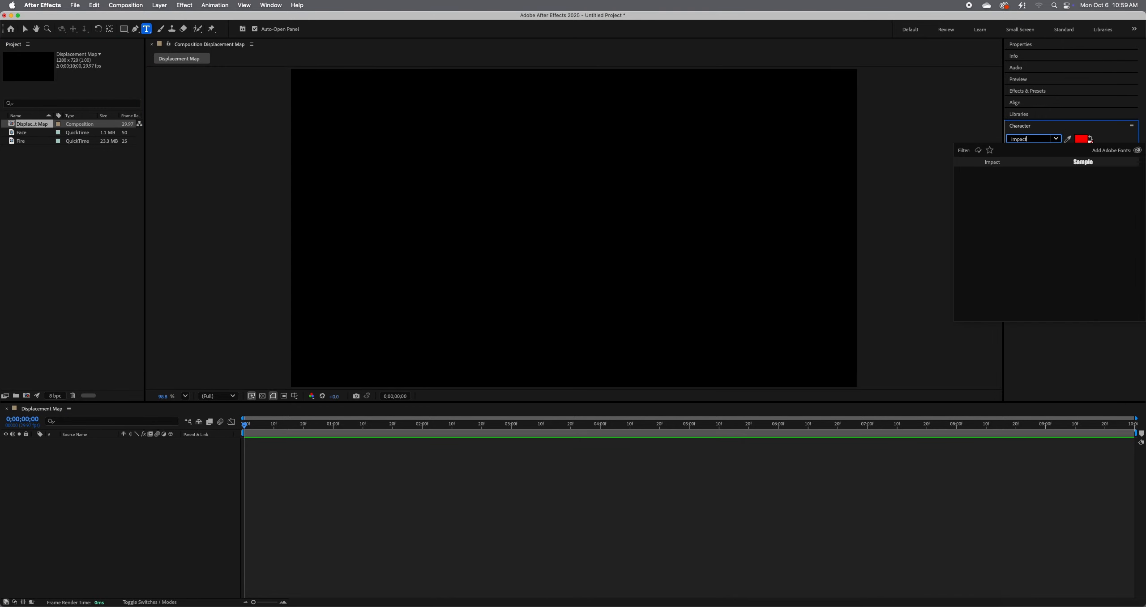
{"action": "left_click", "coordinate": [1037, 163]}
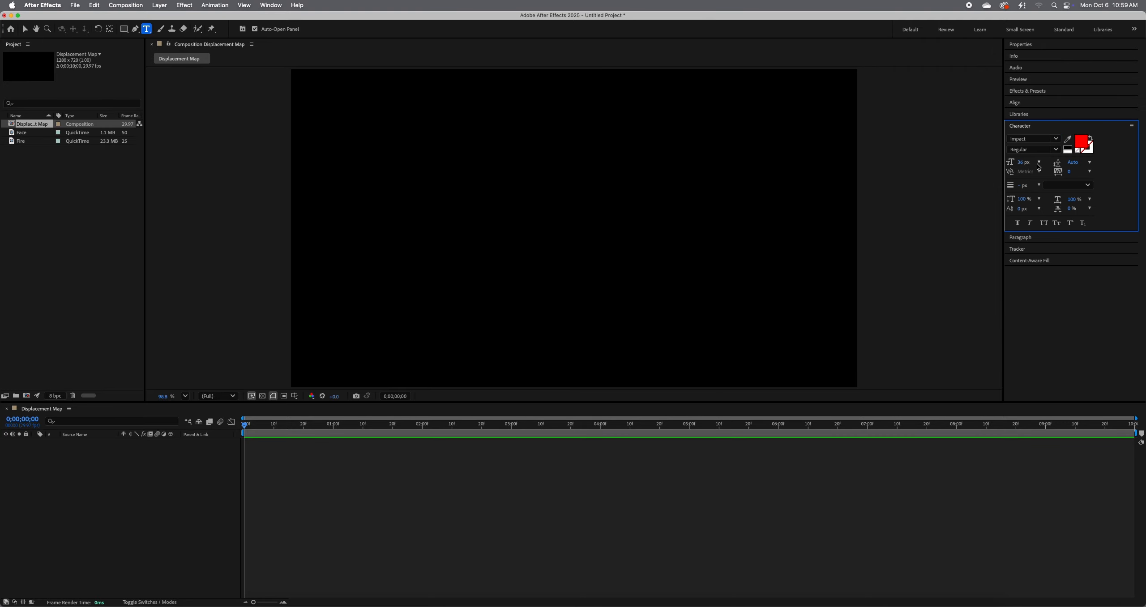
{"action": "left_click", "coordinate": [1024, 162]}
{"action": "type", "text": "350"}
{"action": "key", "text": "Return"}
- Set the text fill color to white (FFFFFF)
{"action": "left_click", "coordinate": [1082, 144]}
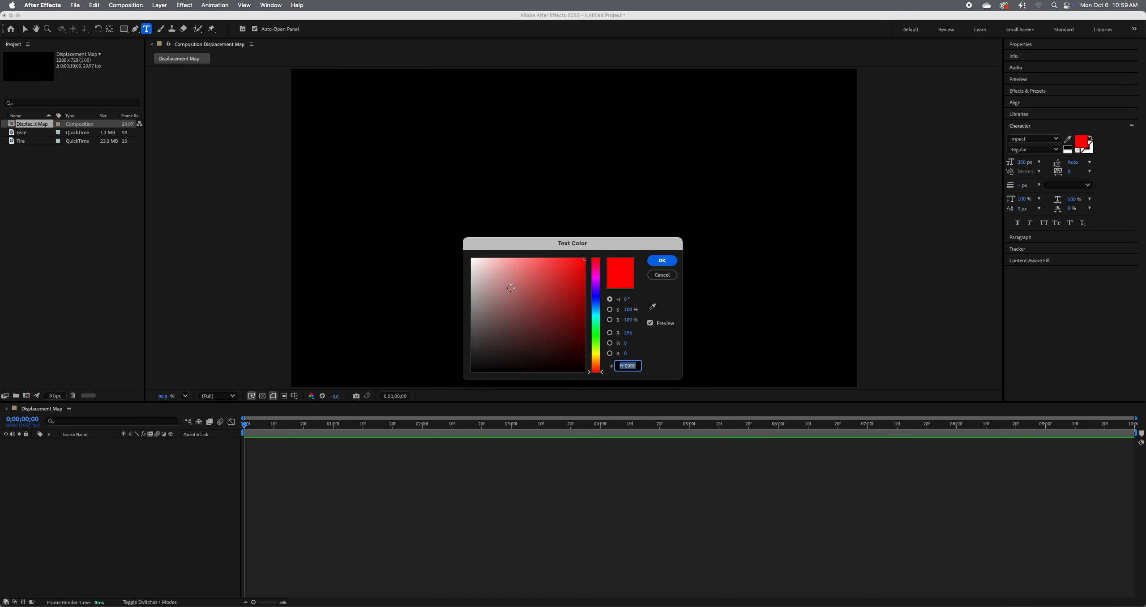
{"action": "left_click", "coordinate": [467, 255]}
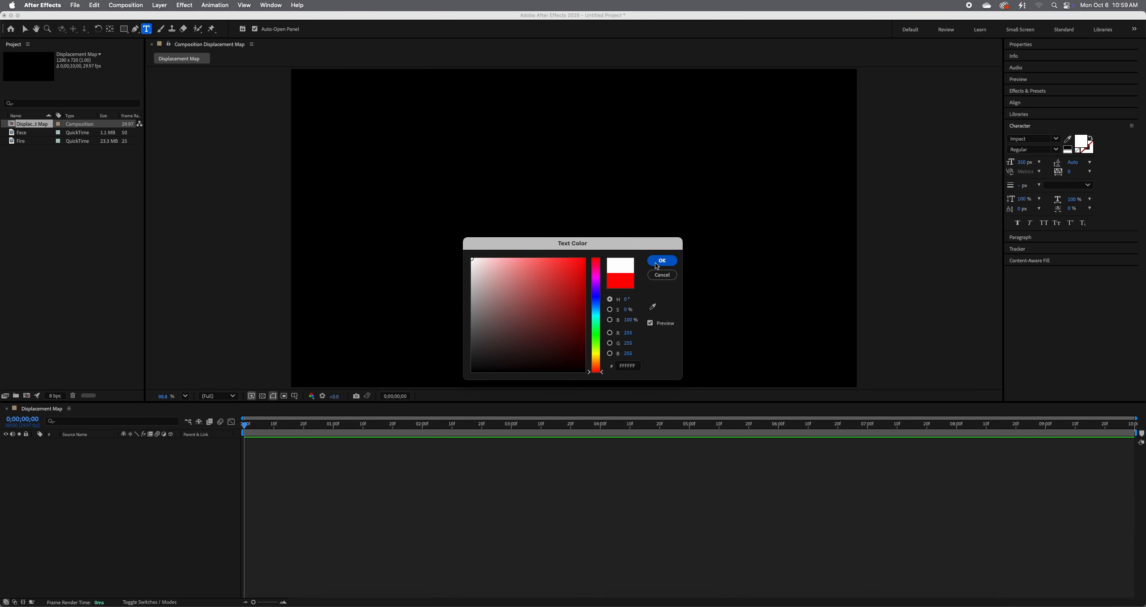
{"action": "left_click", "coordinate": [662, 260]}
- Add a text layer reading BIG TEXT in the composition and return to the Selection tool
{"action": "left_click", "coordinate": [330, 289]}
{"action": "type", "text": "BIG TEXT"}
{"action": "left_click", "coordinate": [26, 29]}
{"action": "left_click", "coordinate": [238, 143]}
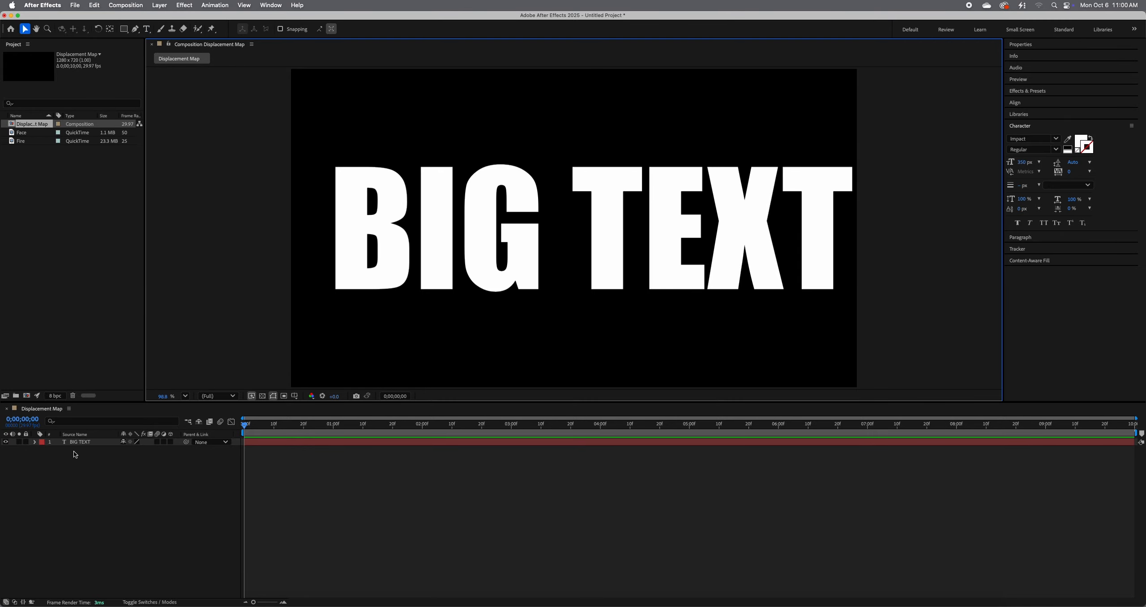
- Center the BIG TEXT layer horizontally and vertically in the composition
{"action": "left_click", "coordinate": [85, 443]}
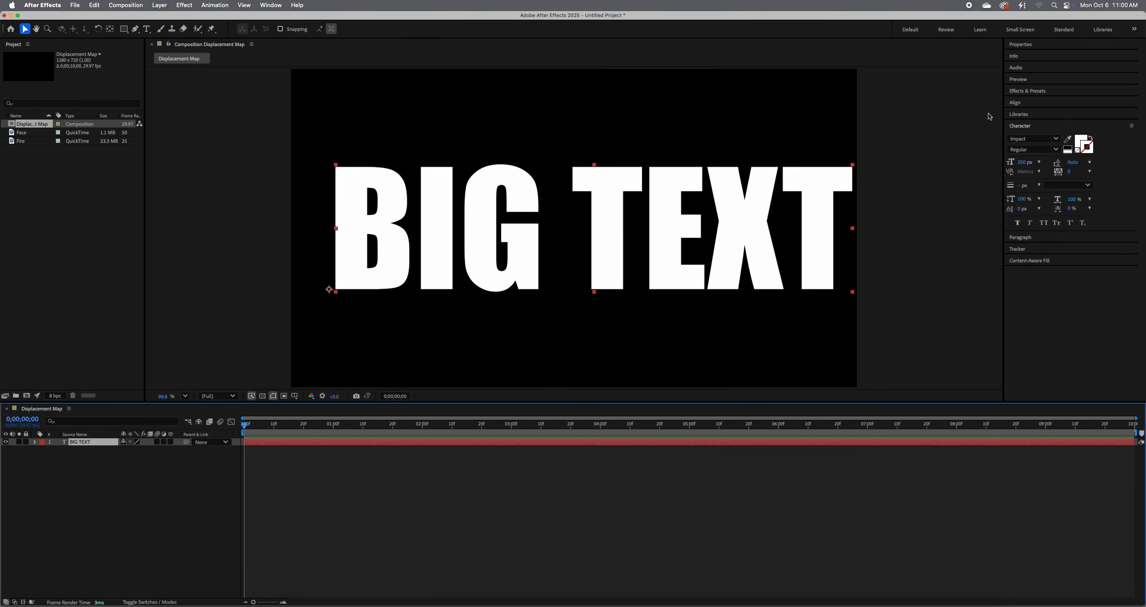
{"action": "left_click", "coordinate": [1028, 105]}
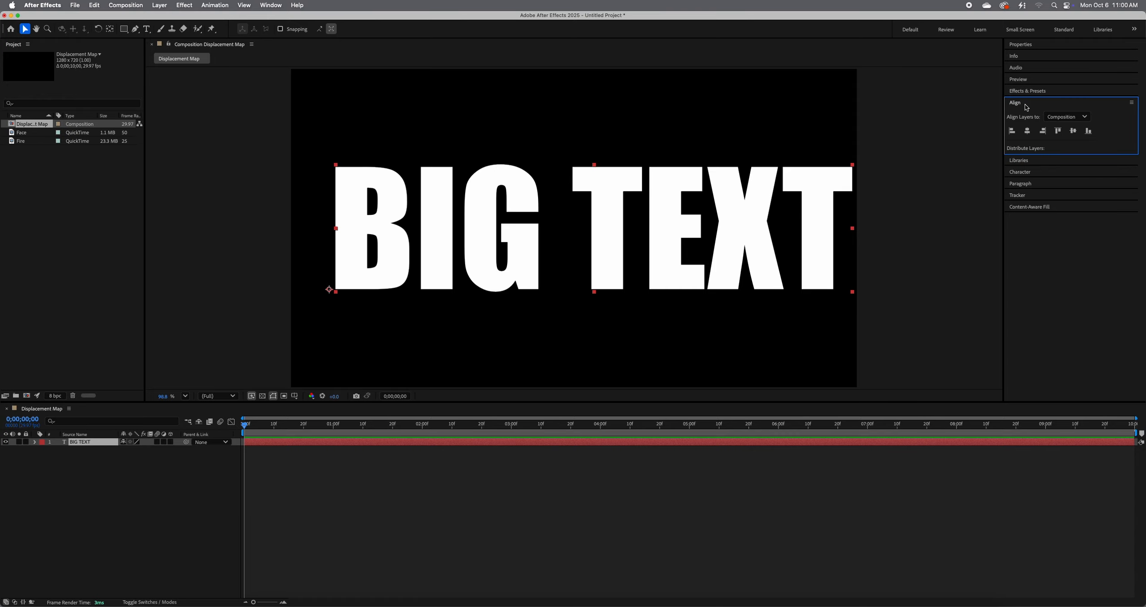
{"action": "left_click", "coordinate": [1027, 131]}
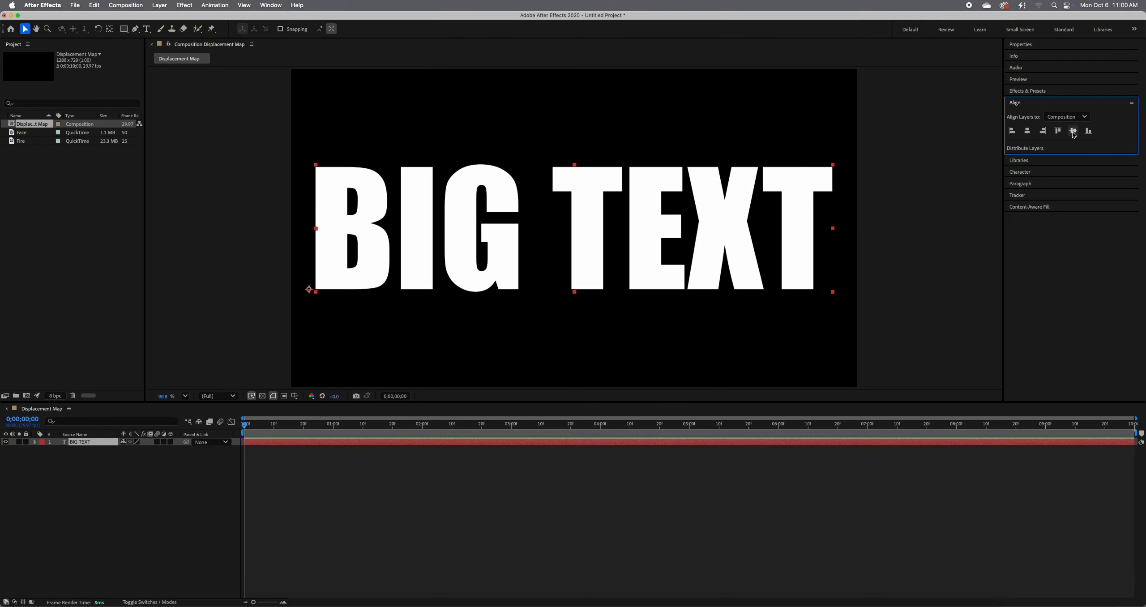
{"action": "left_click", "coordinate": [1073, 132]}
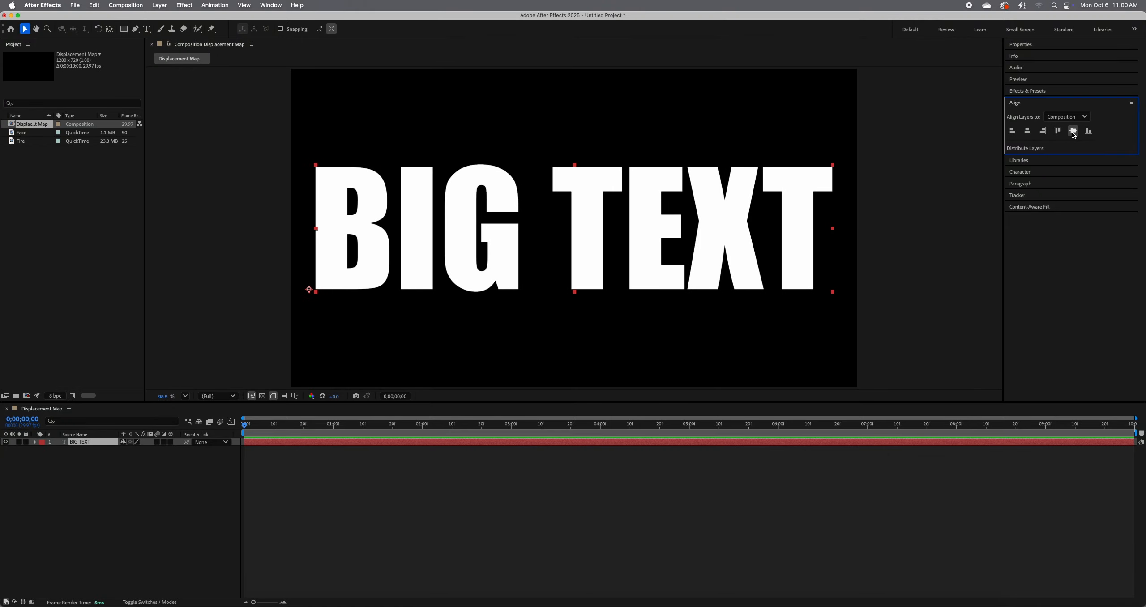
{"action": "left_click", "coordinate": [1029, 131]}
{"action": "left_click", "coordinate": [931, 152]}
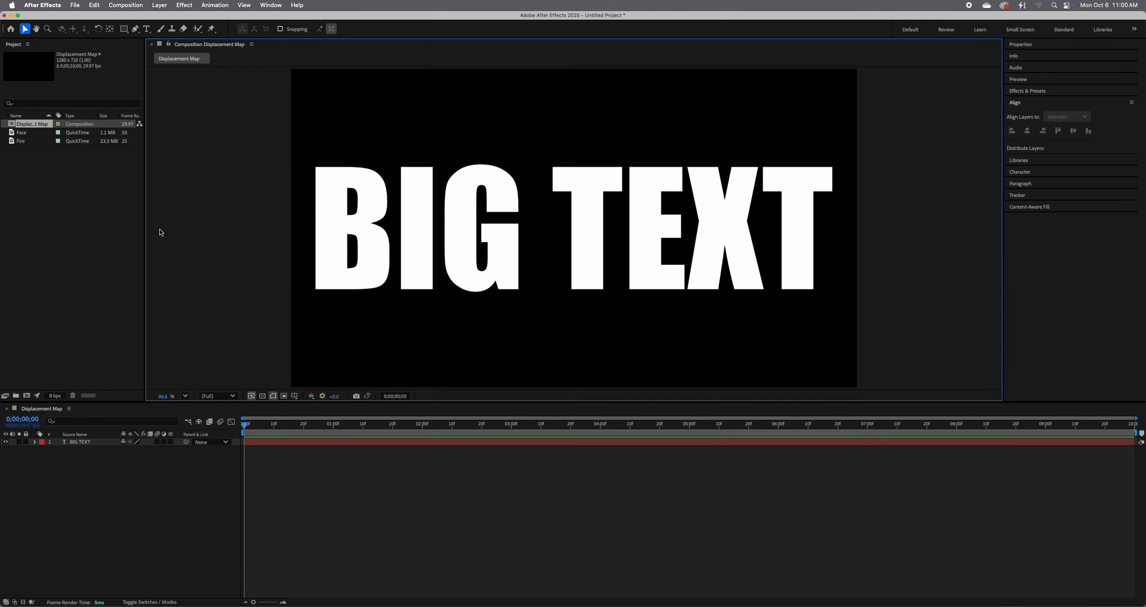
- Place the Fire footage beneath the BIG TEXT layer and apply the Displacement Map effect to it
{"action": "left_click_drag", "start_coordinate": [18, 142], "coordinate": [74, 452]}
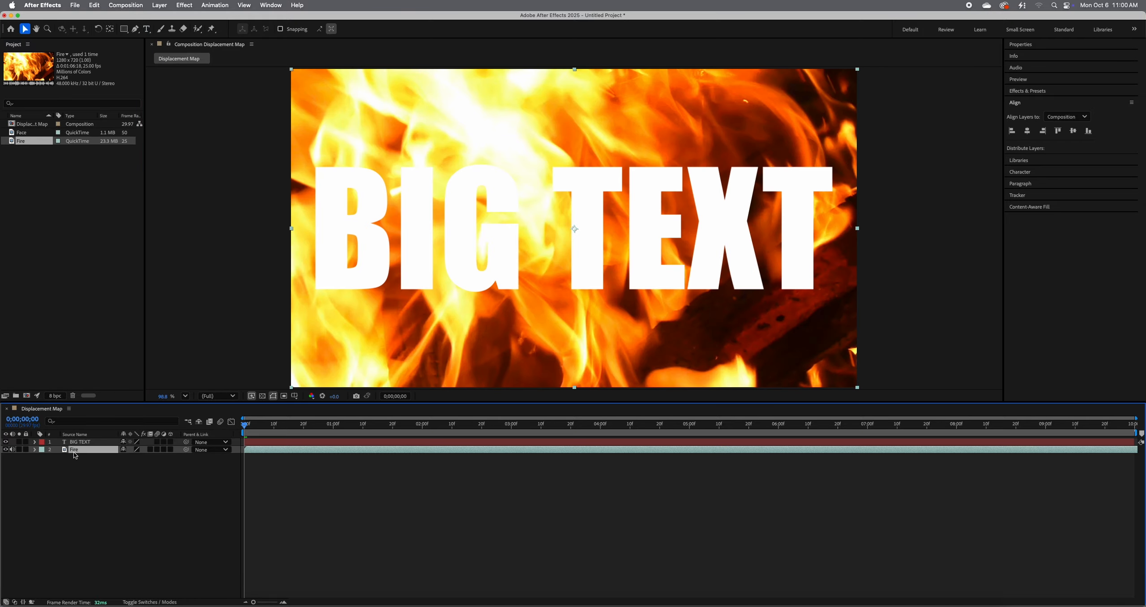
{"action": "left_click", "coordinate": [176, 364]}
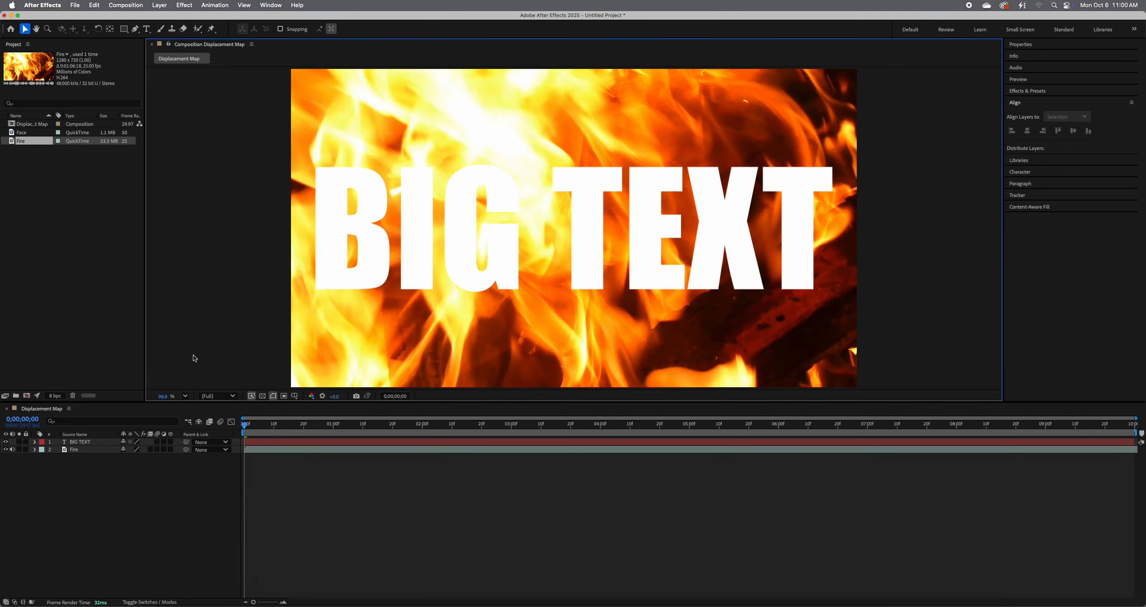
{"action": "left_click", "coordinate": [1031, 91]}
{"action": "left_click", "coordinate": [1034, 101]}
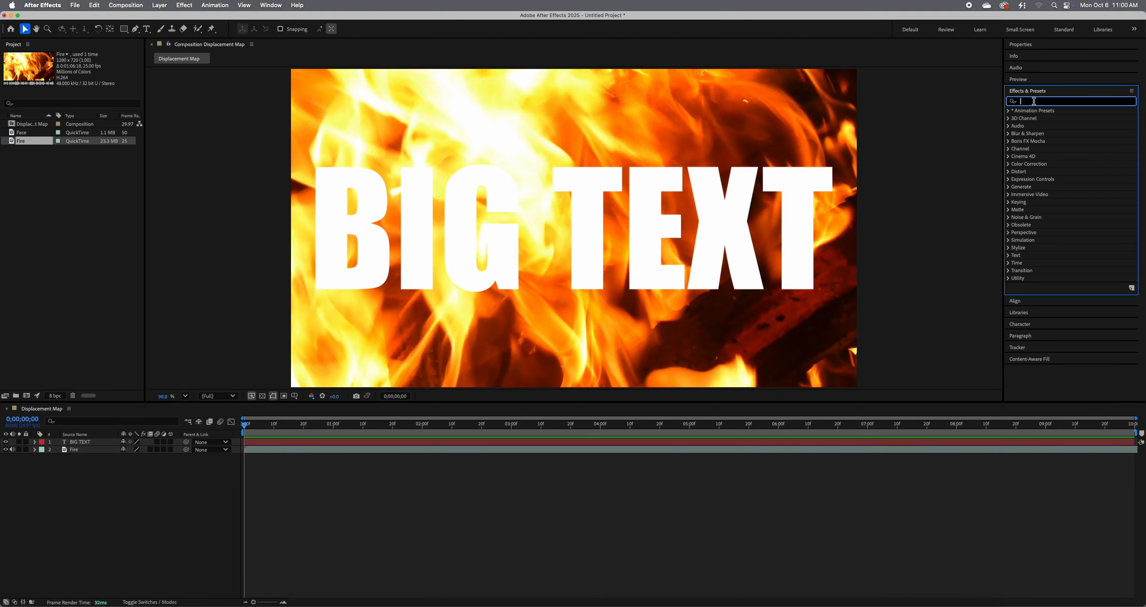
{"action": "type", "text": "dis"}
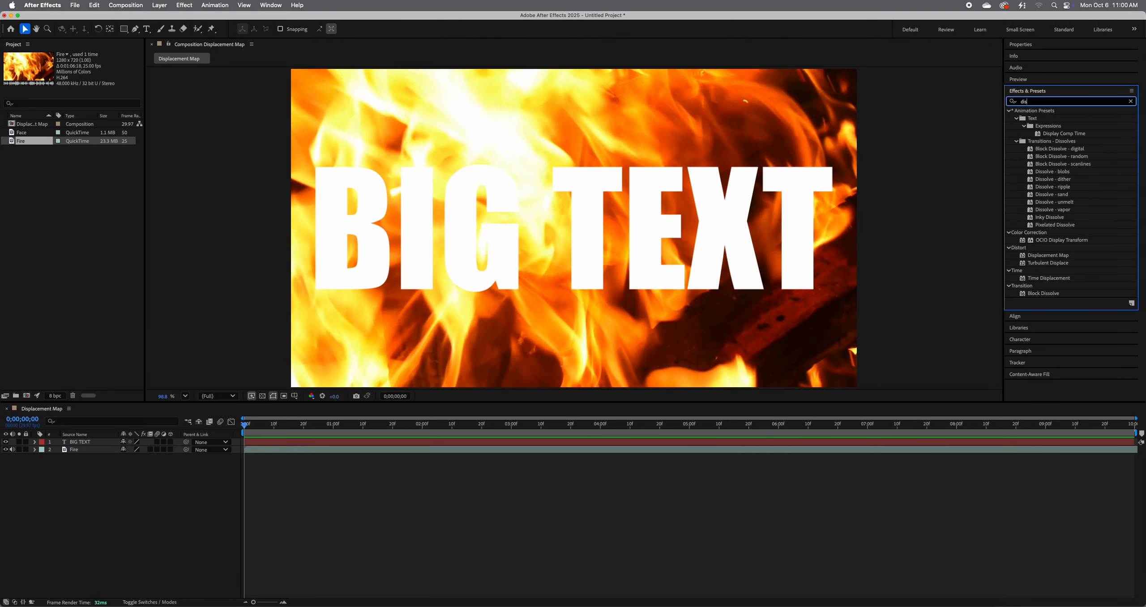
{"action": "type", "text": "place"}
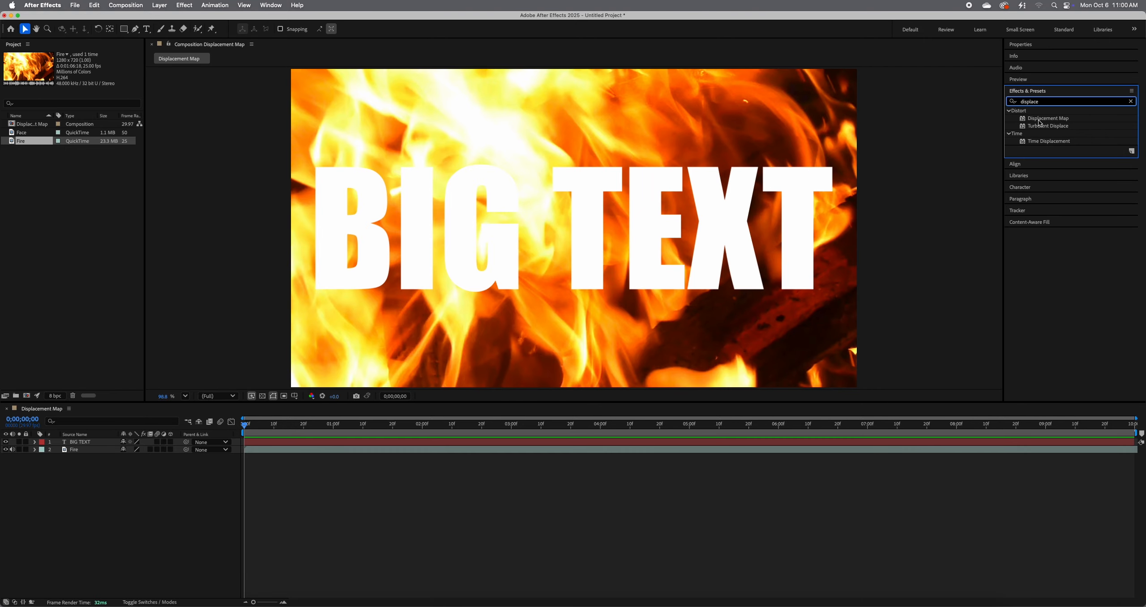
{"action": "left_click_drag", "start_coordinate": [1046, 119], "coordinate": [83, 453]}
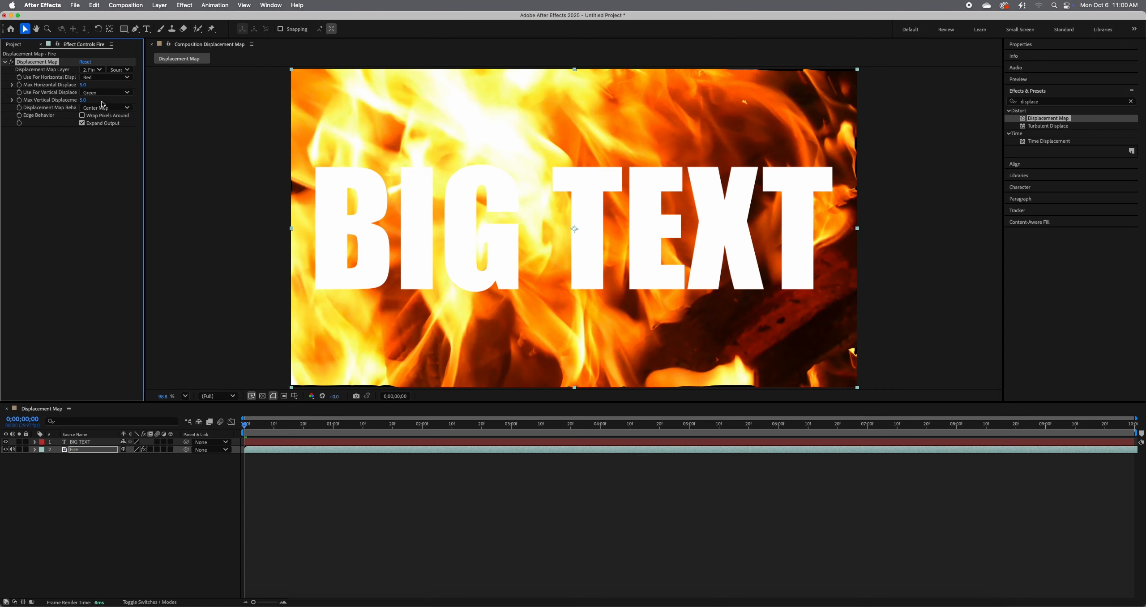
- Set the effect's displacement map layer to BIG TEXT and both maximum horizontal and vertical displacement to 50
{"action": "left_click", "coordinate": [99, 70]}
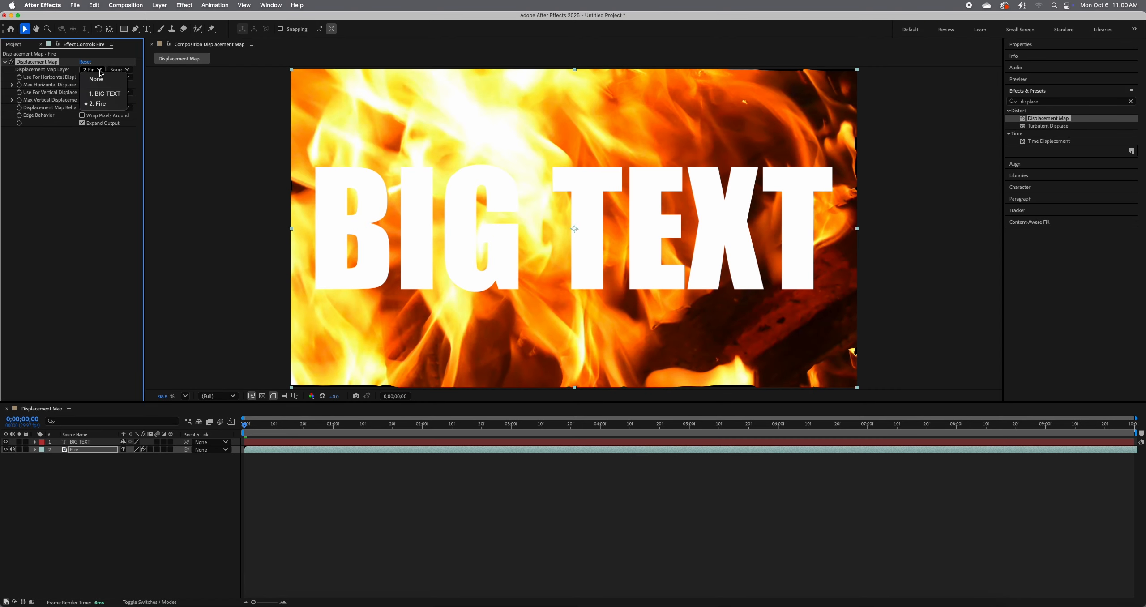
{"action": "left_click", "coordinate": [109, 94]}
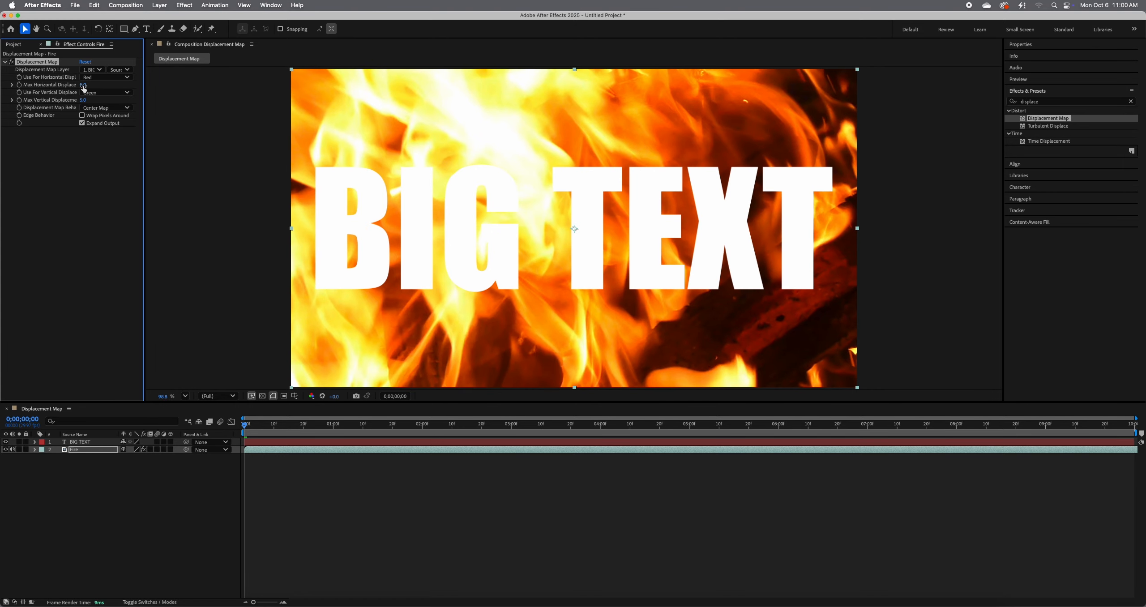
{"action": "left_click_drag", "start_coordinate": [84, 85], "coordinate": [94, 87]}
{"action": "left_click", "coordinate": [88, 86]}
{"action": "type", "text": "50"}
{"action": "key", "text": "Tab"}
{"action": "type", "text": "50"}
{"action": "key", "text": "shift+Tab"}
- Hide the BIG TEXT layer and preview the displaced fire, finishing with the playhead back at the start
{"action": "left_click", "coordinate": [5, 442]}
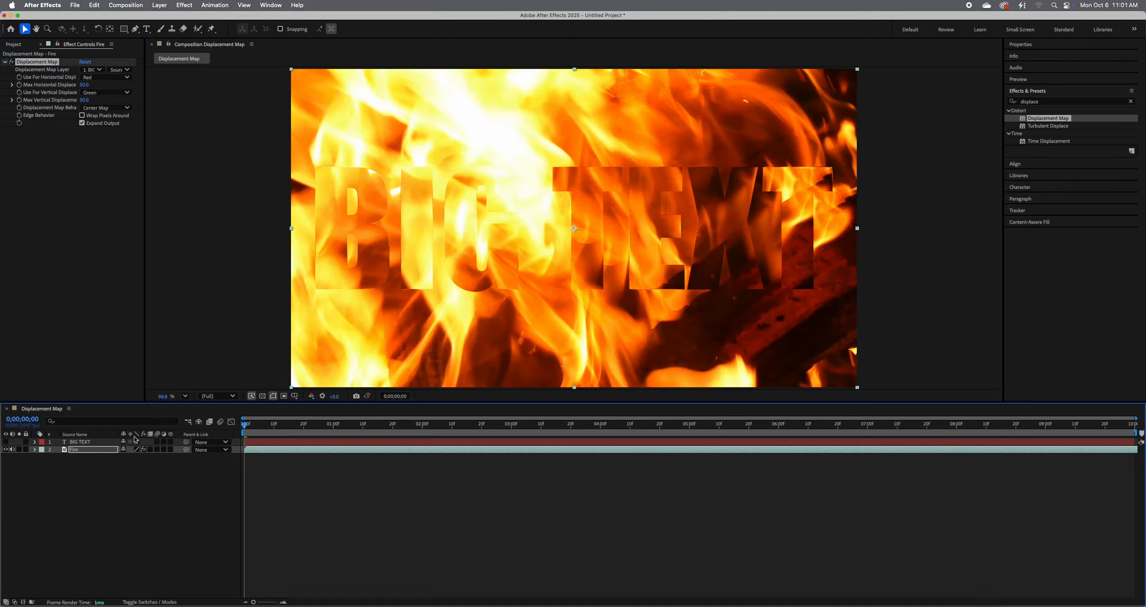
{"action": "key", "text": "space"}
{"action": "key", "text": "space"}
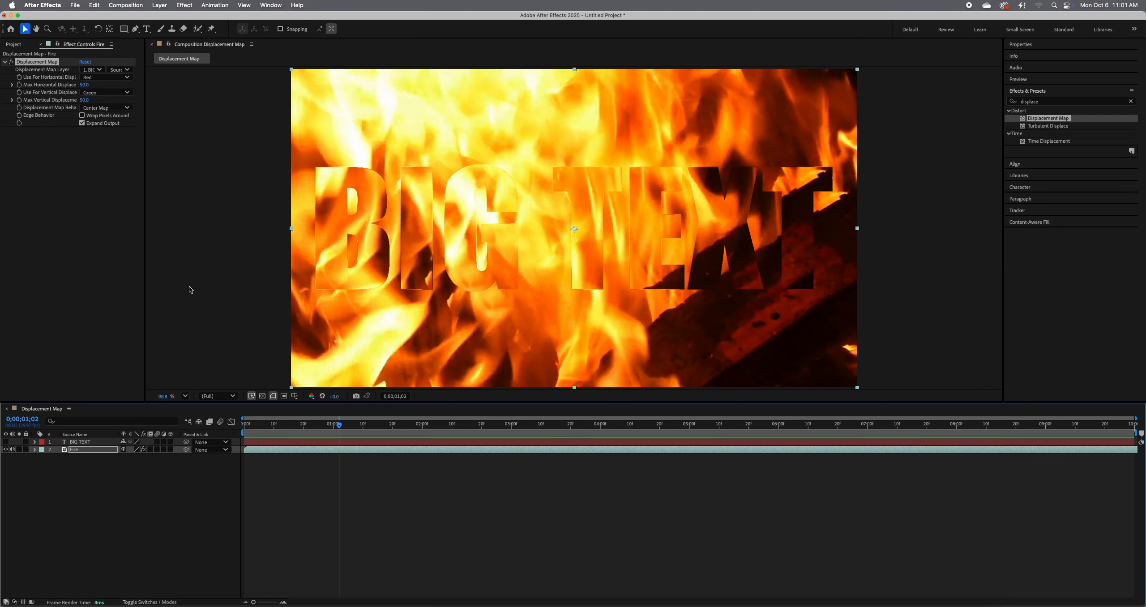
{"action": "left_click", "coordinate": [358, 515]}
{"action": "left_click_drag", "start_coordinate": [338, 424], "coordinate": [244, 425]}
- Duplicate the Displacement Map composition in the project and open the copy
{"action": "left_click", "coordinate": [14, 44]}
{"action": "left_click", "coordinate": [71, 6]}
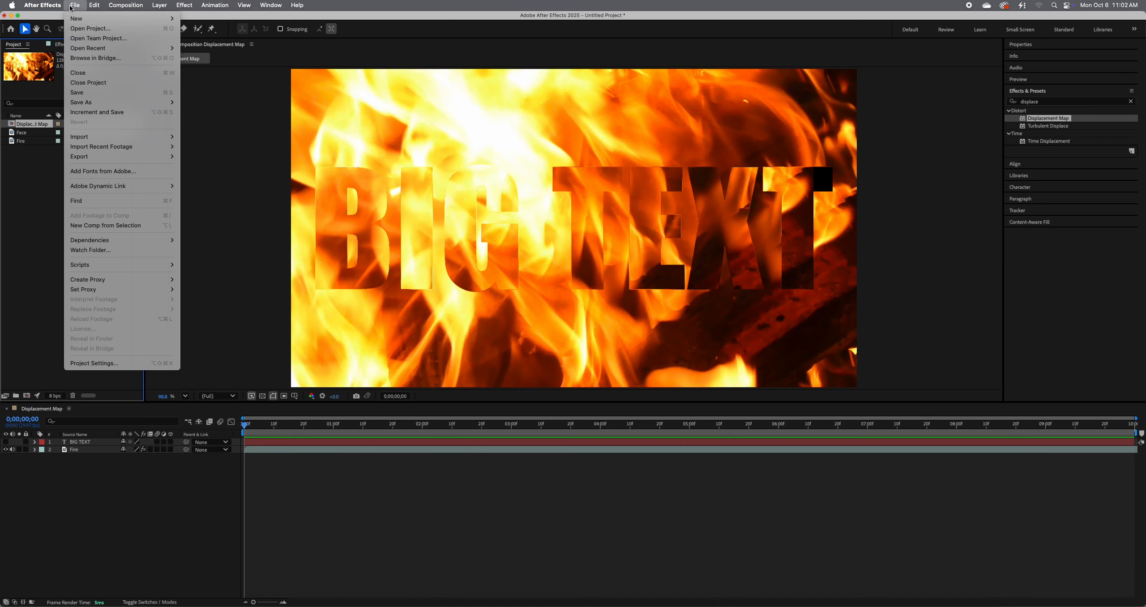
{"action": "mouse_move", "coordinate": [93, 7]}
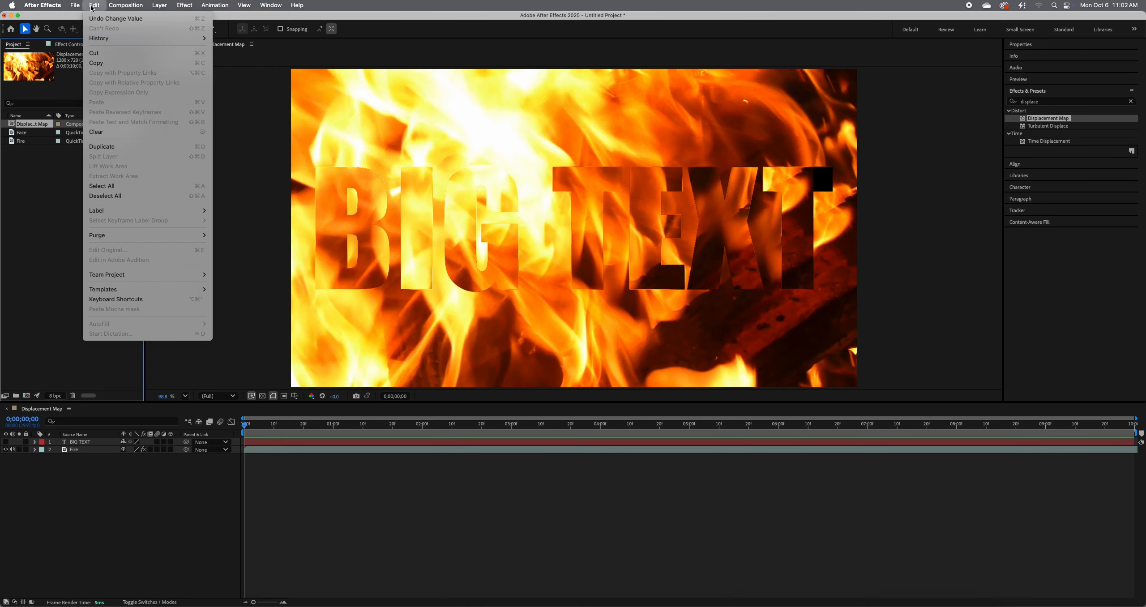
{"action": "left_click", "coordinate": [112, 146]}
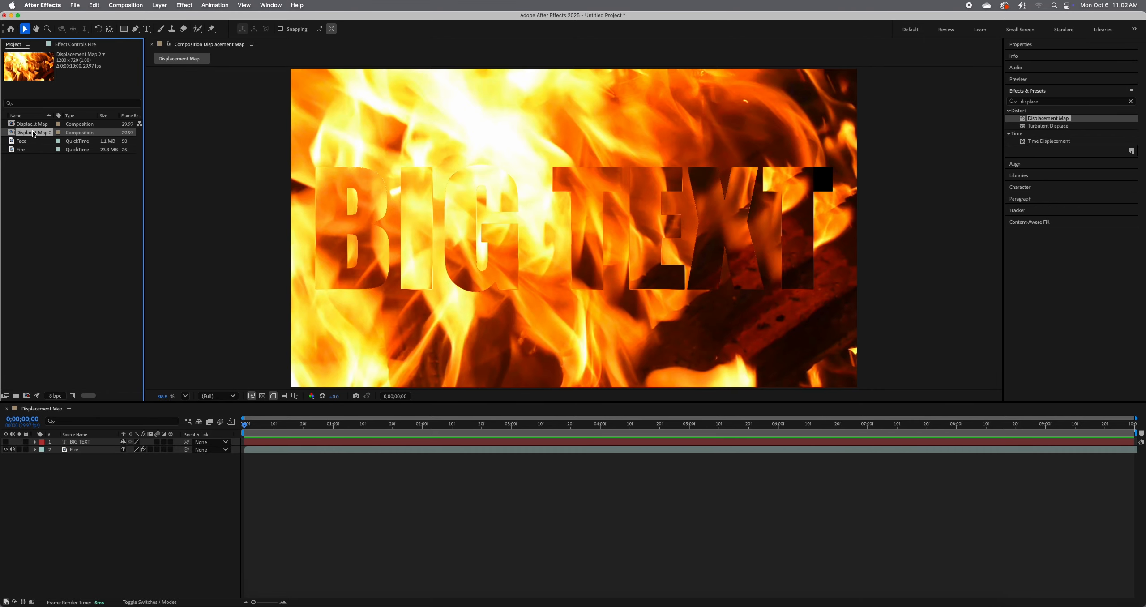
{"action": "double_click", "coordinate": [34, 133]}
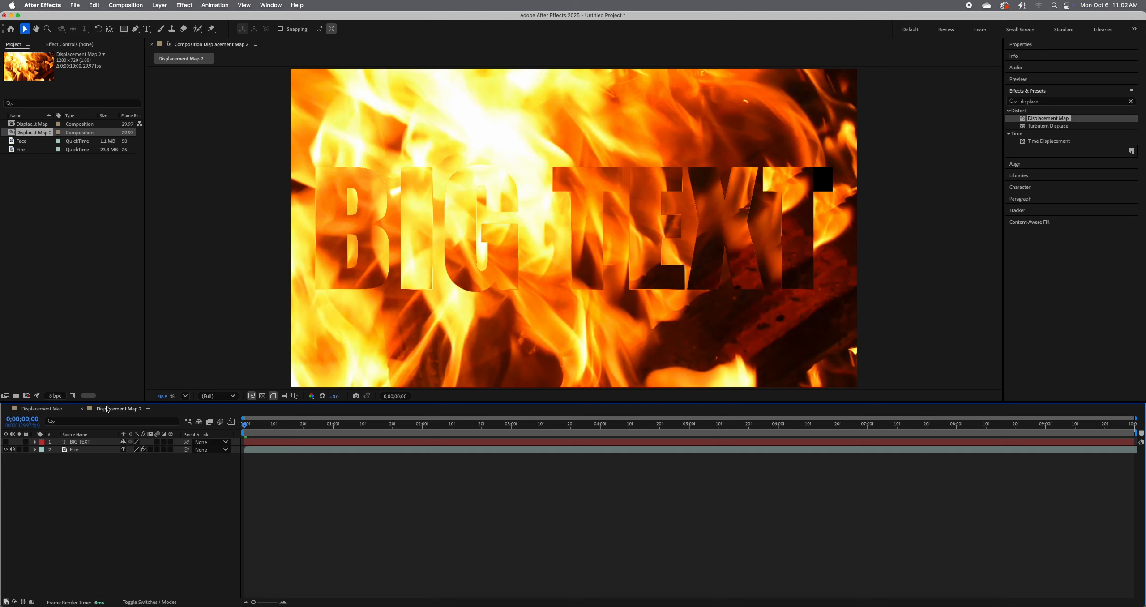
- Show the BIG TEXT layer in the duplicated composition and give its text a 10 px light gray (E0E0E0) stroke
{"action": "left_click", "coordinate": [89, 443]}
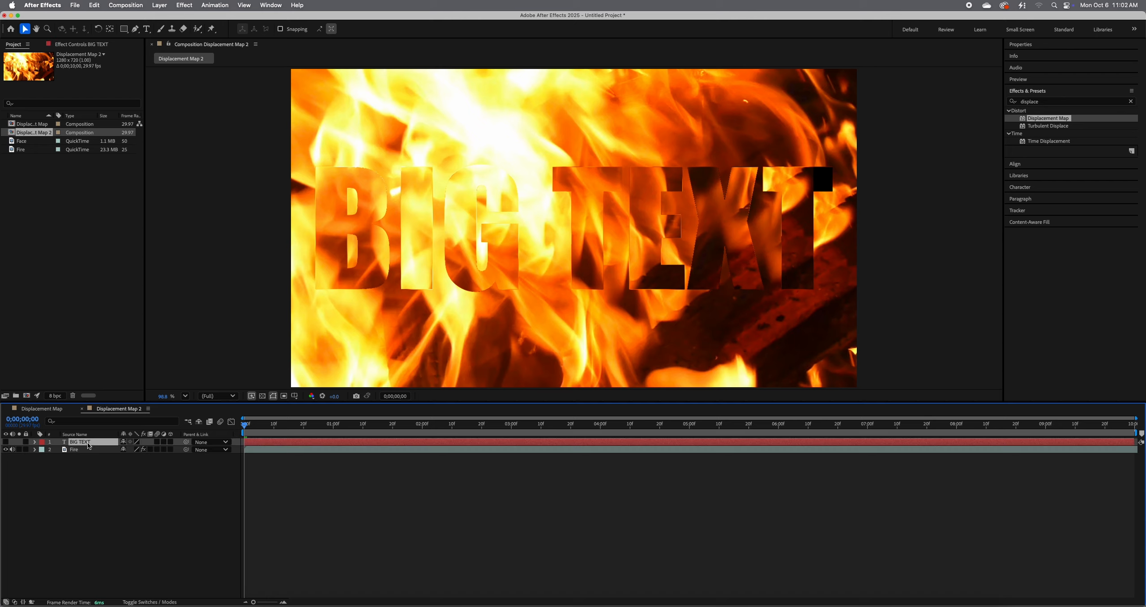
{"action": "left_click", "coordinate": [6, 442]}
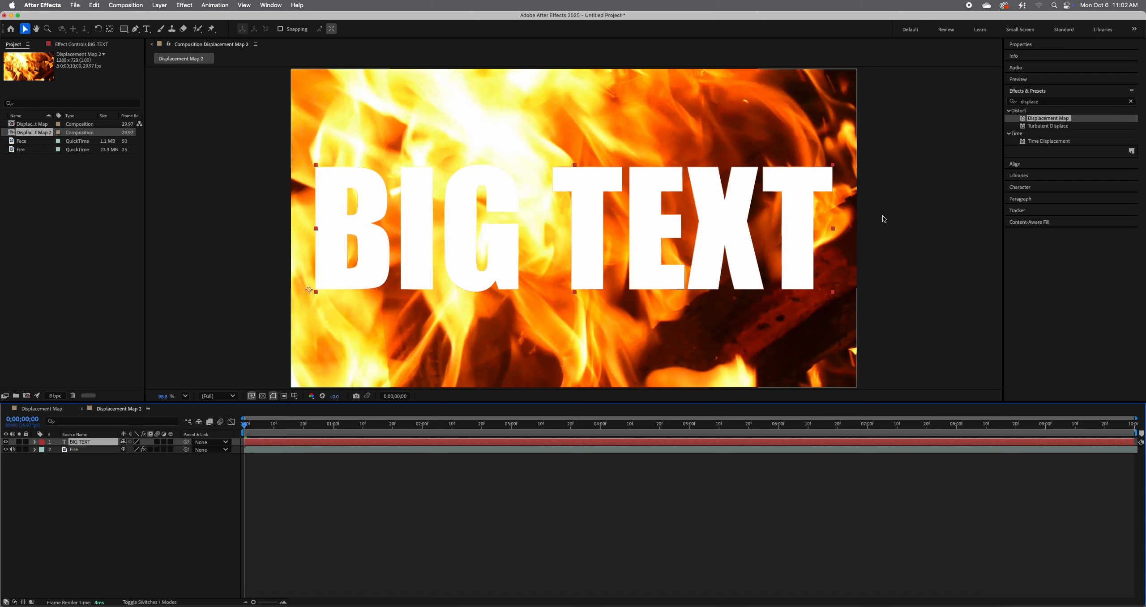
{"action": "left_click", "coordinate": [1034, 188]}
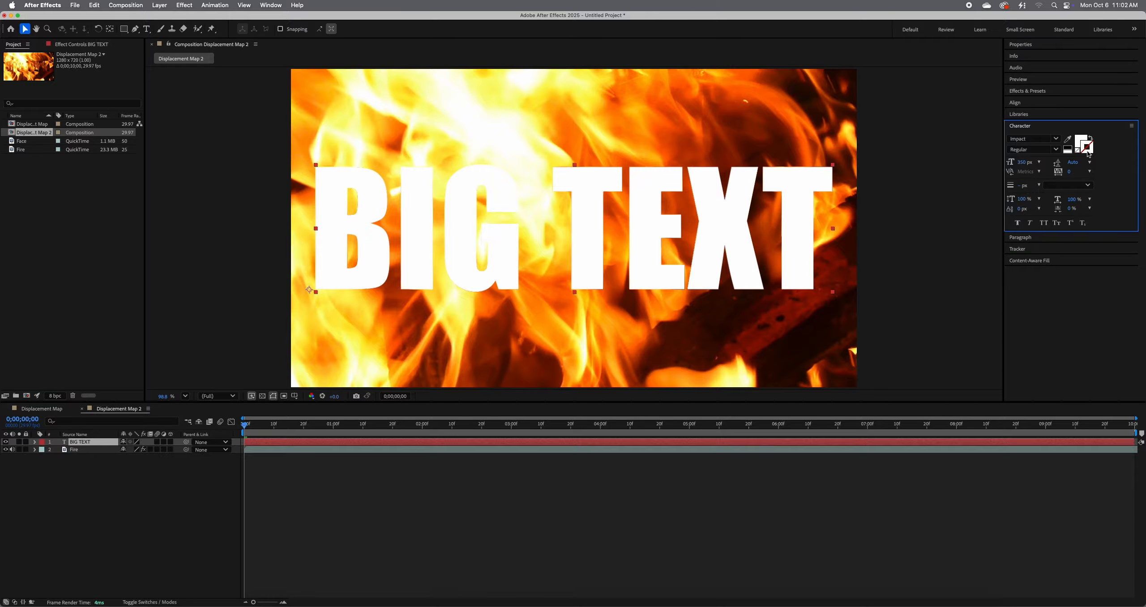
{"action": "left_click", "coordinate": [1083, 148]}
{"action": "left_click_drag", "start_coordinate": [518, 286], "coordinate": [468, 272]}
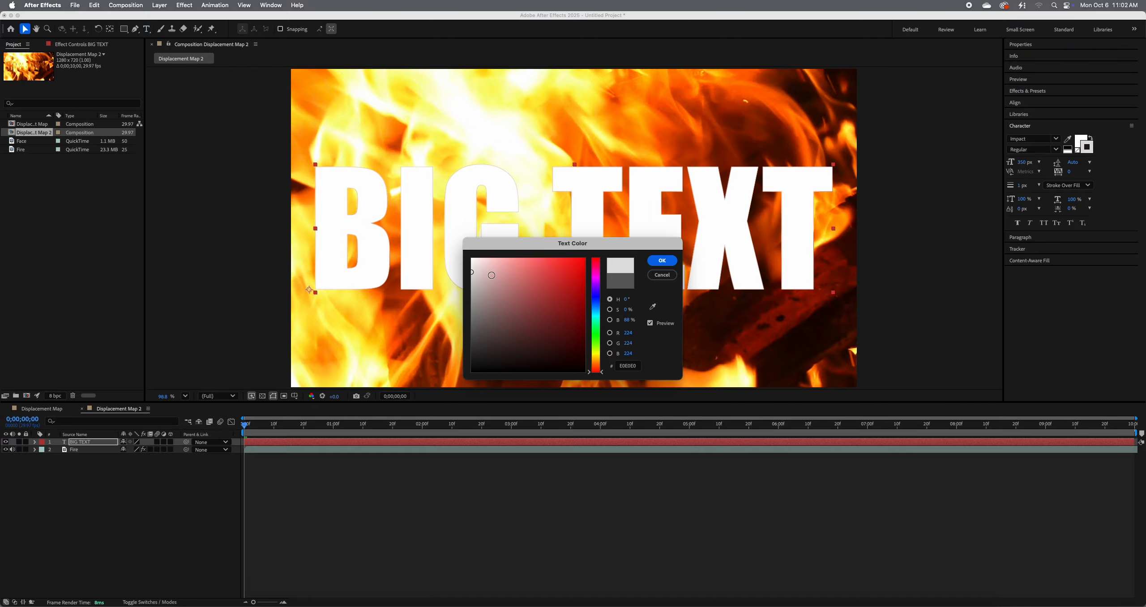
{"action": "left_click", "coordinate": [663, 261]}
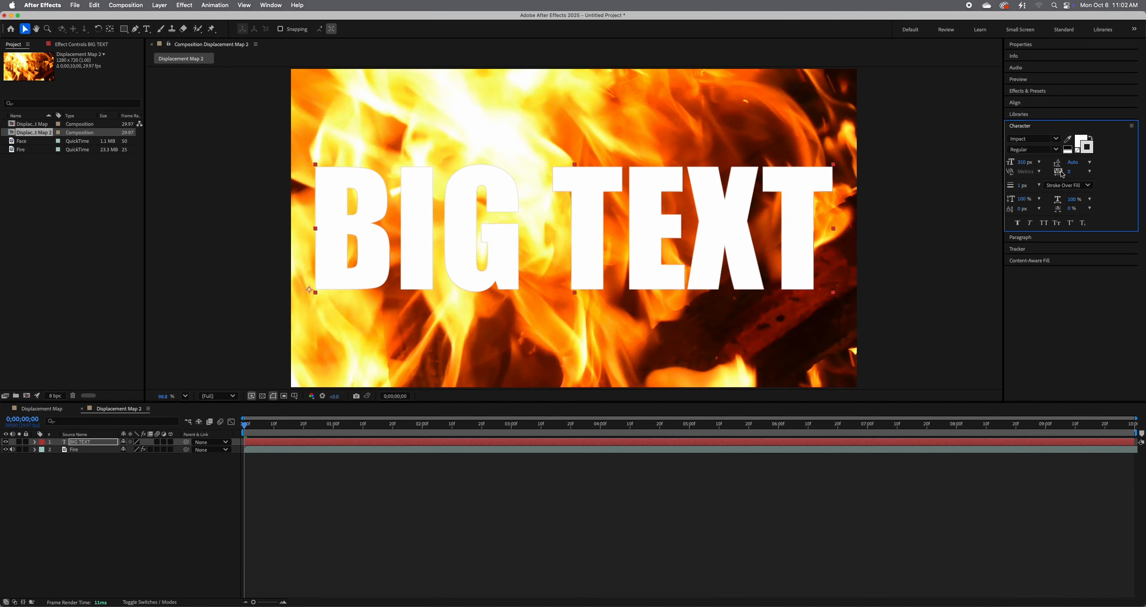
{"action": "left_click_drag", "start_coordinate": [1022, 188], "coordinate": [1028, 188]}
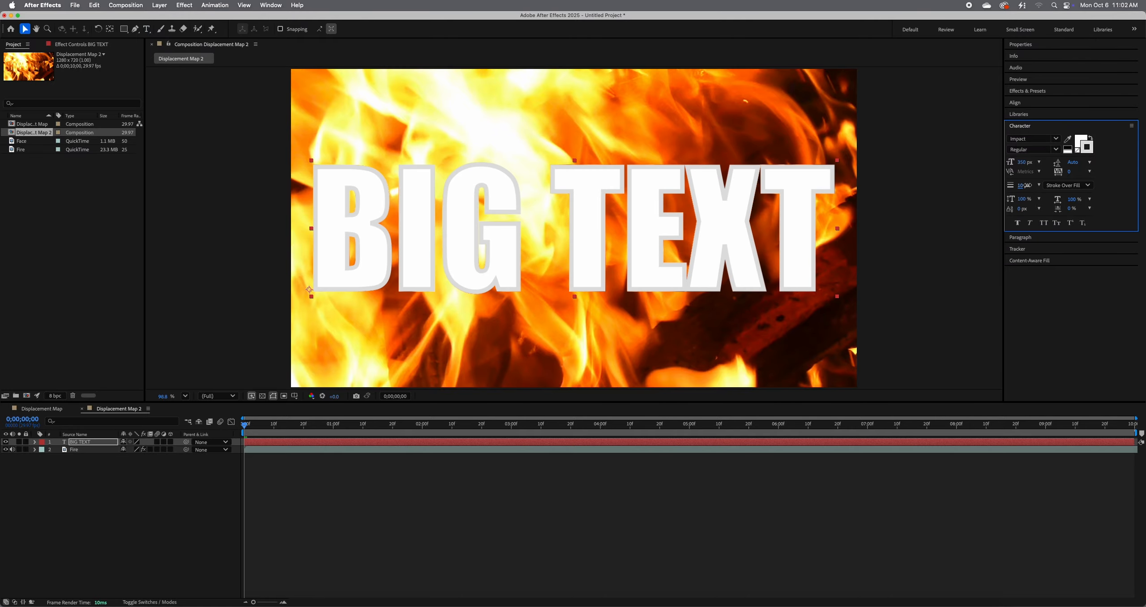
{"action": "left_click", "coordinate": [941, 206]}
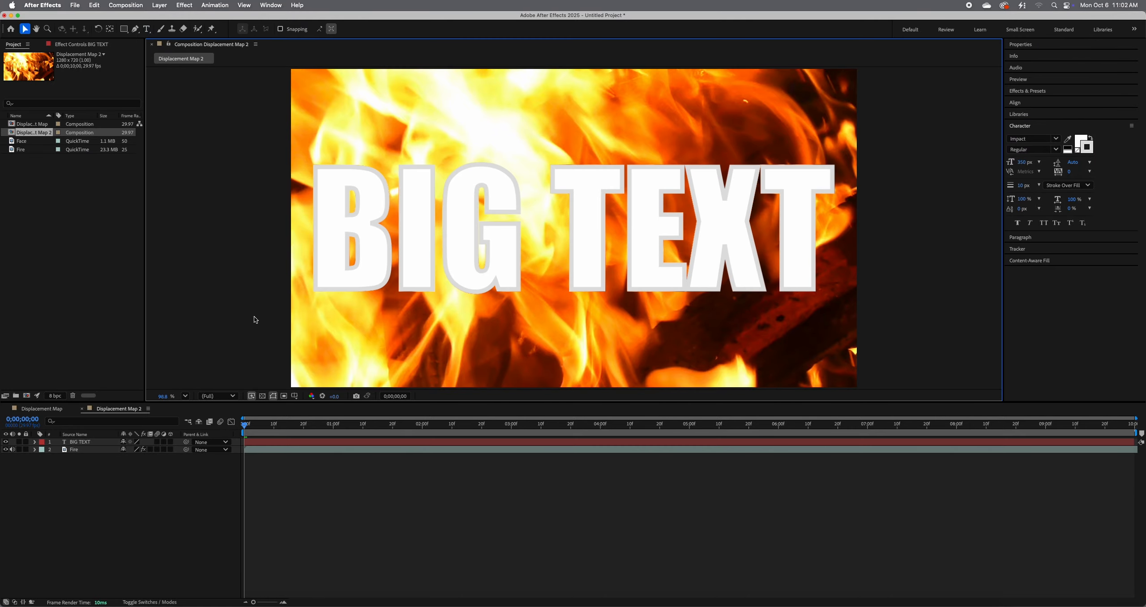
- Preview the stroked text's displacement of the fire with the BIG TEXT layer hidden, and show the layer again
{"action": "left_click", "coordinate": [6, 443]}
{"action": "key", "text": "space"}
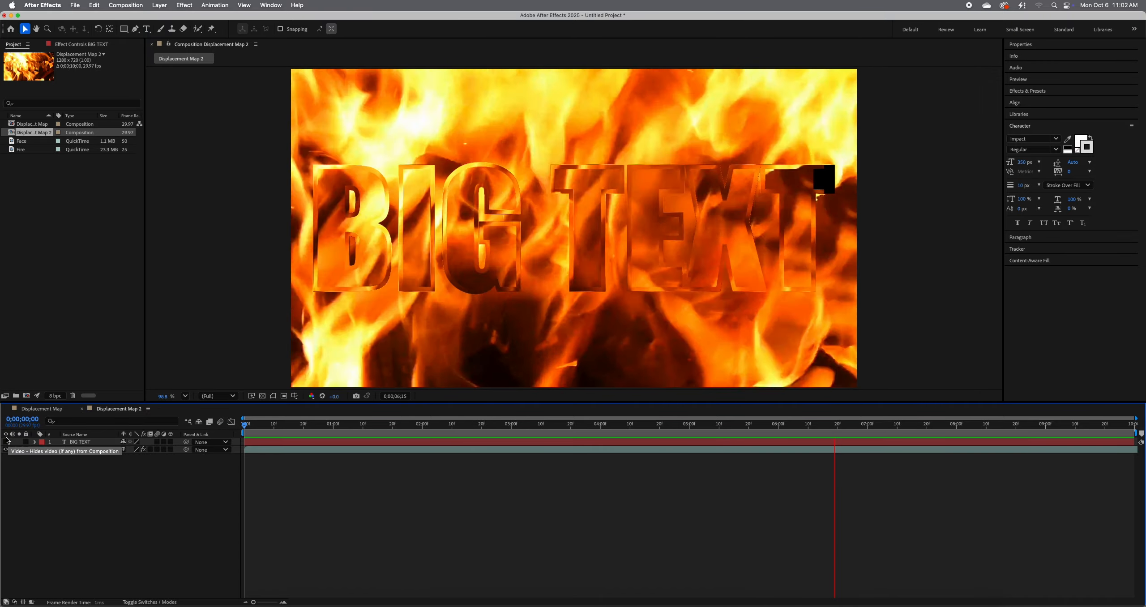
{"action": "key", "text": "space"}
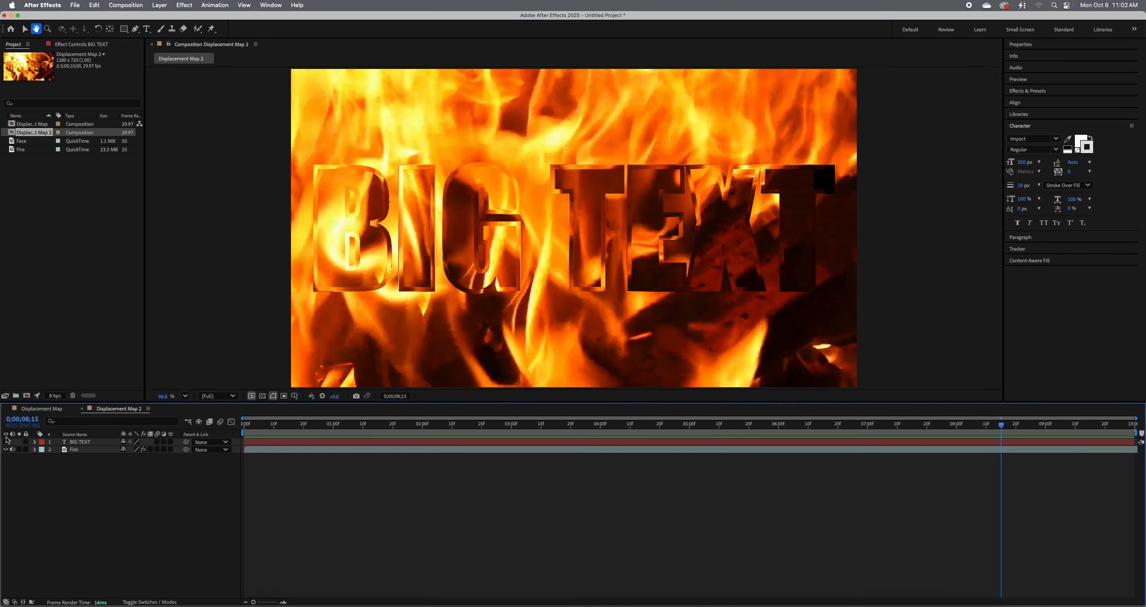
{"action": "left_click", "coordinate": [5, 441]}
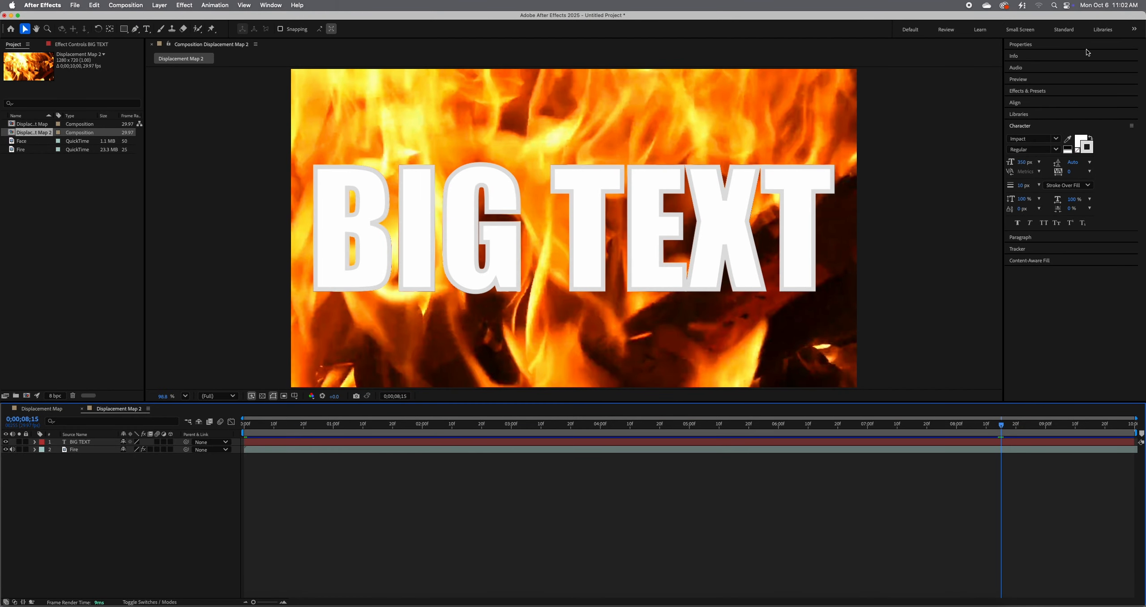
- Switch to the Effects workspace, find the Drop Shadow effect and apply it to the BIG TEXT layer
{"action": "left_click", "coordinate": [1134, 28]}
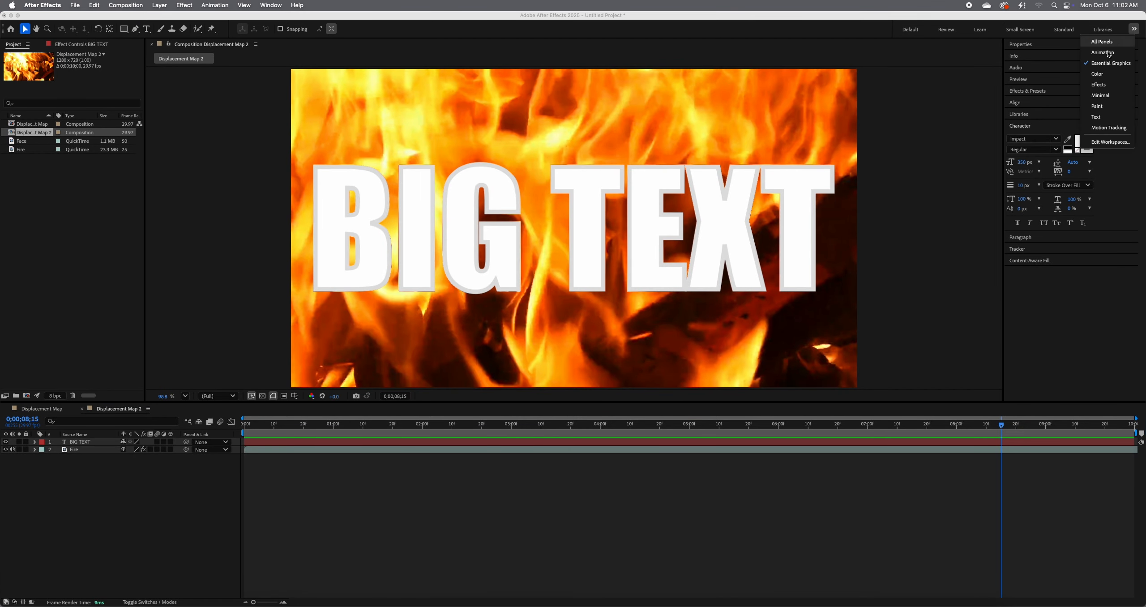
{"action": "left_click", "coordinate": [1100, 85]}
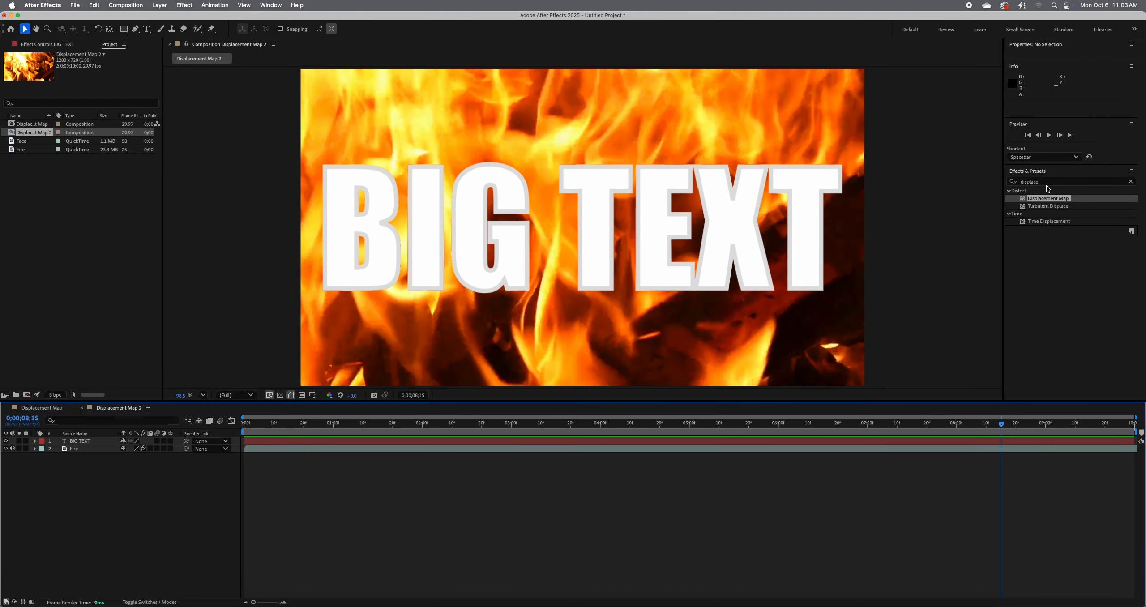
{"action": "left_click_drag", "start_coordinate": [1048, 182], "coordinate": [1005, 183]}
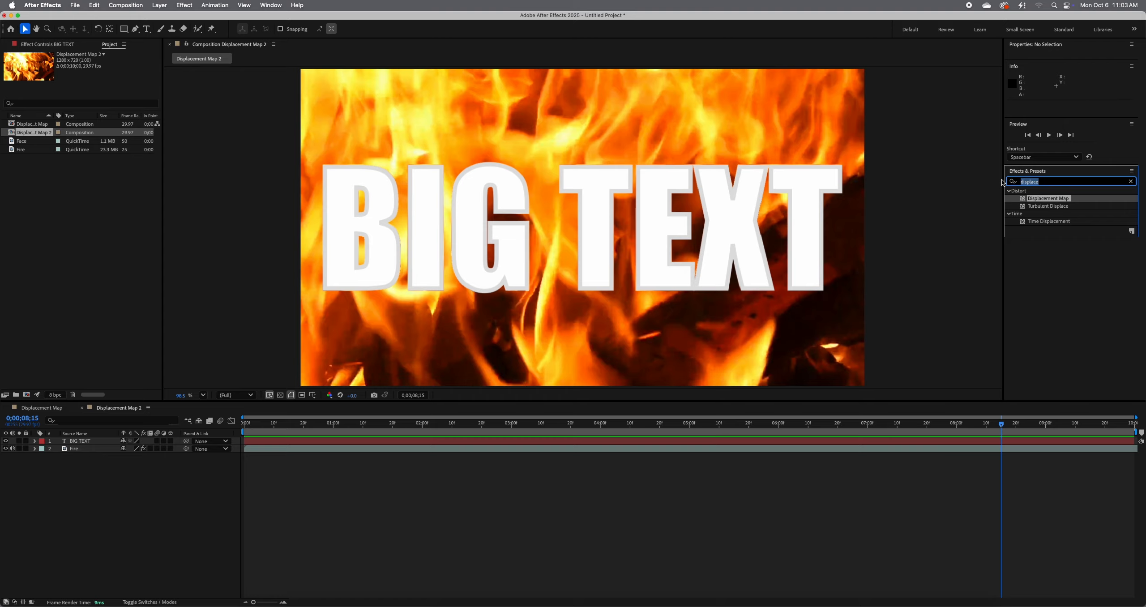
{"action": "type", "text": "di"}
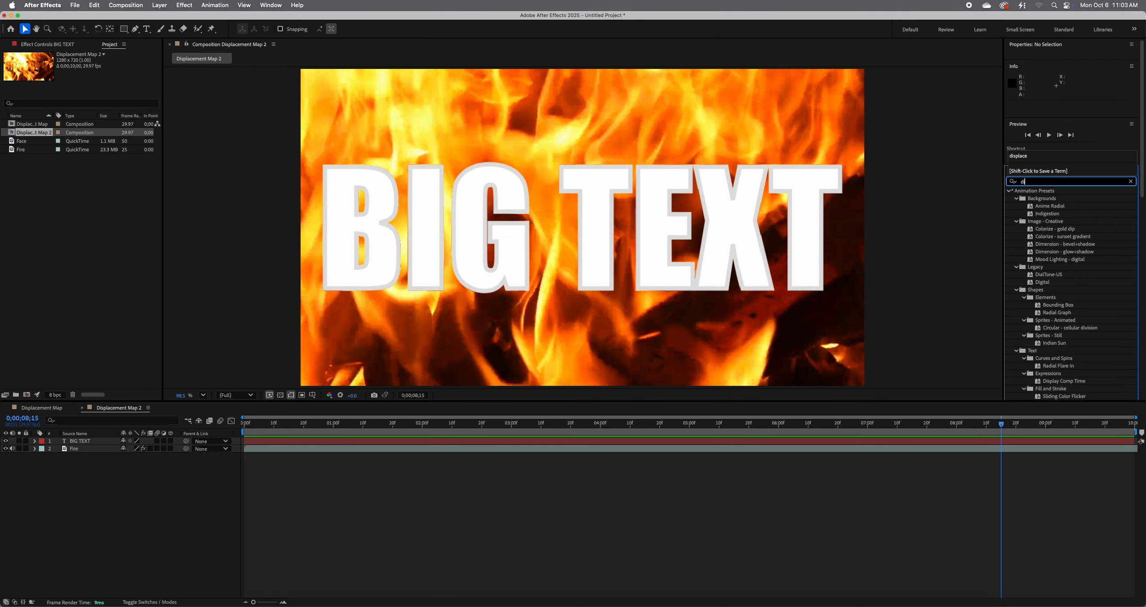
{"action": "key", "text": "BackSpace"}
{"action": "key", "text": "BackSpace"}
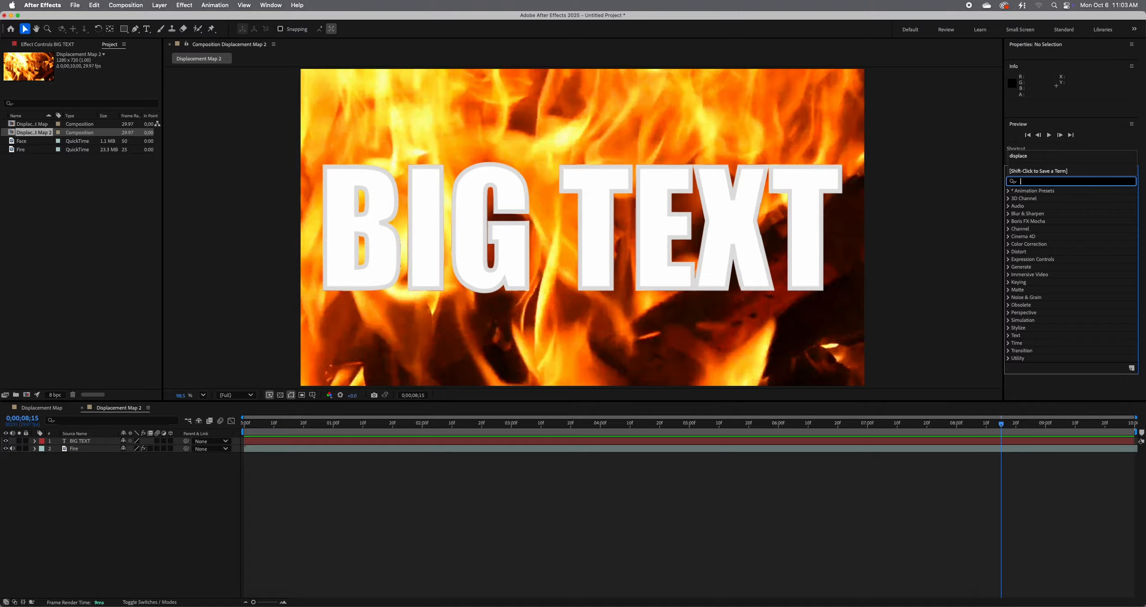
{"action": "type", "text": "drop"}
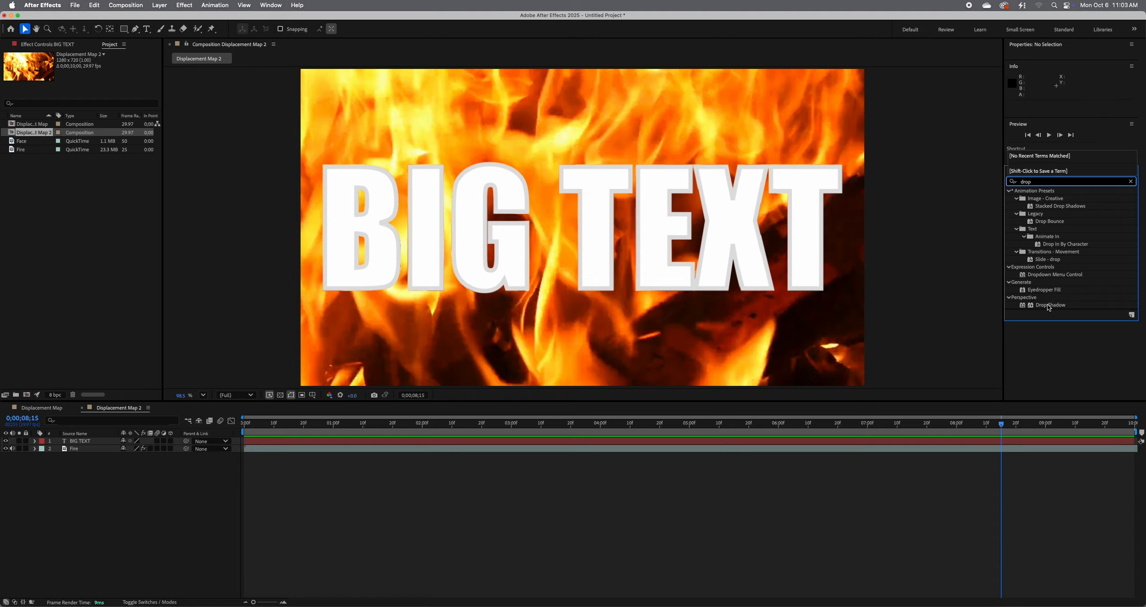
{"action": "left_click_drag", "start_coordinate": [1048, 305], "coordinate": [95, 442]}
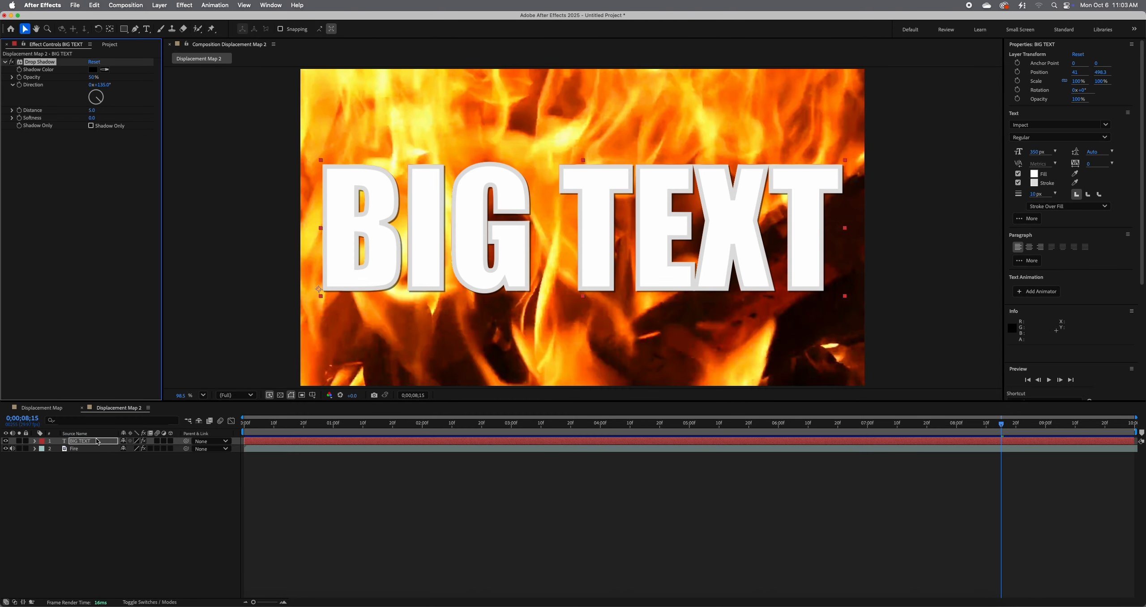
- Increase the drop shadow's distance and set its softness to 44, checking it over the transparency grid with the Fire layer temporarily hidden
{"action": "left_click", "coordinate": [6, 448]}
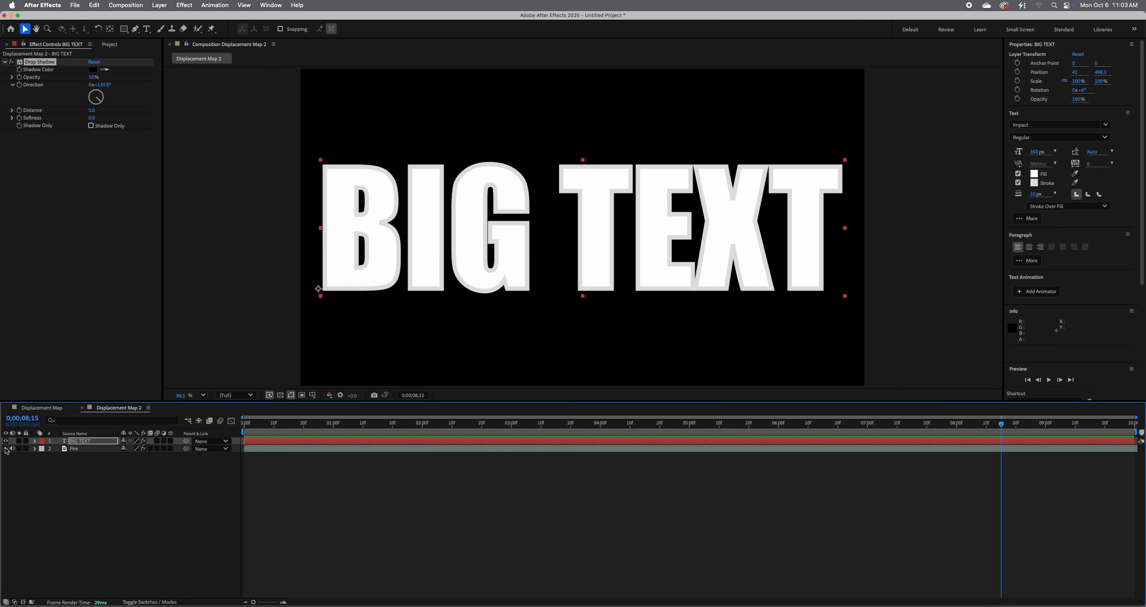
{"action": "left_click", "coordinate": [280, 396]}
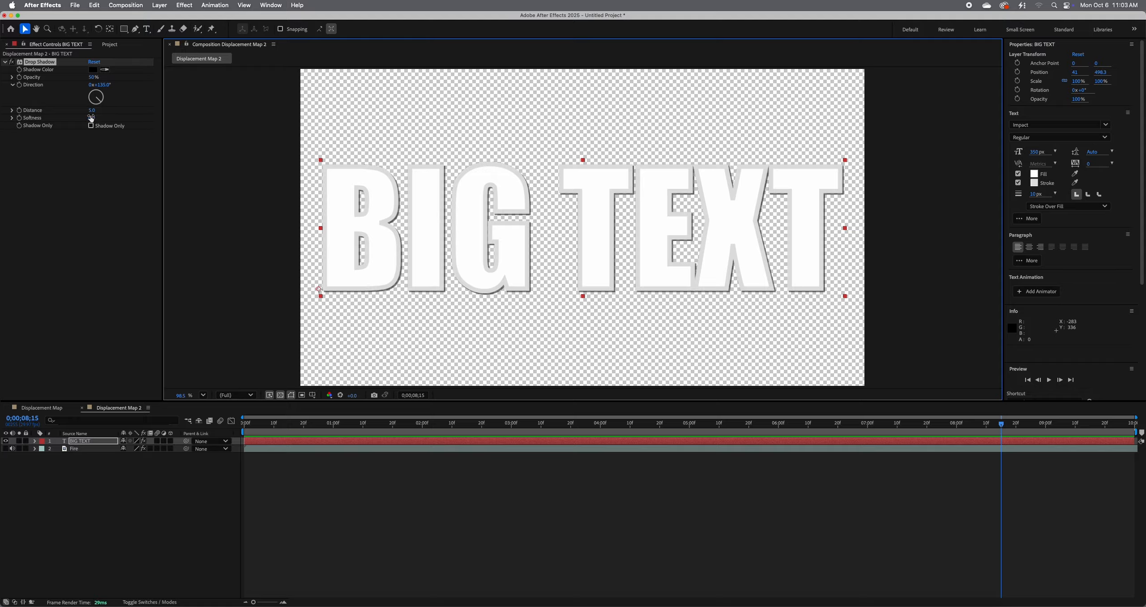
{"action": "left_click_drag", "start_coordinate": [89, 113], "coordinate": [112, 121]}
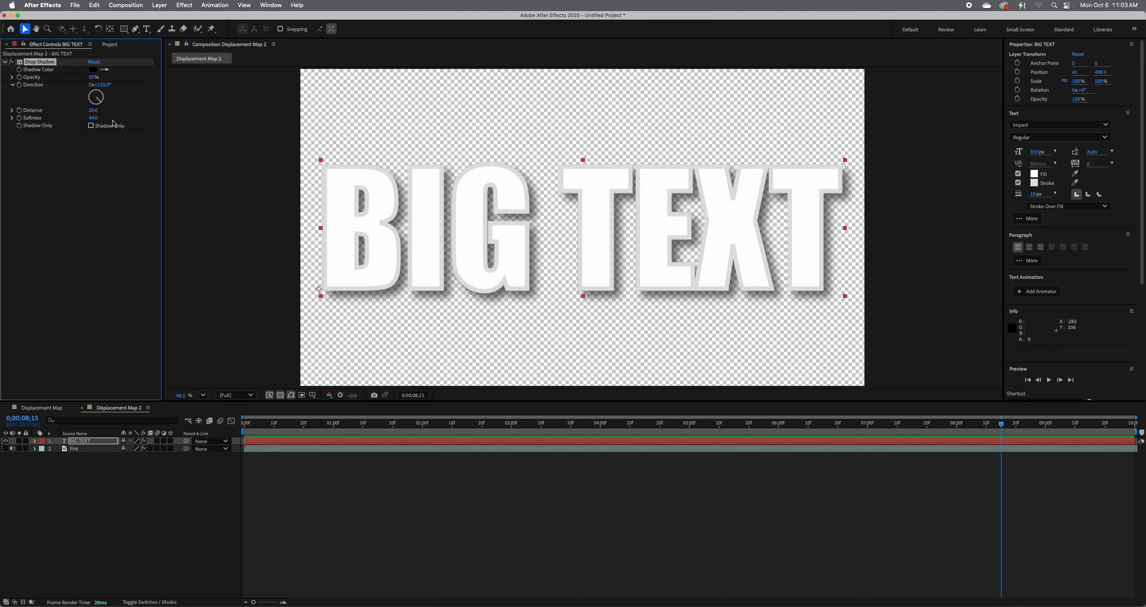
{"action": "left_click", "coordinate": [6, 449]}
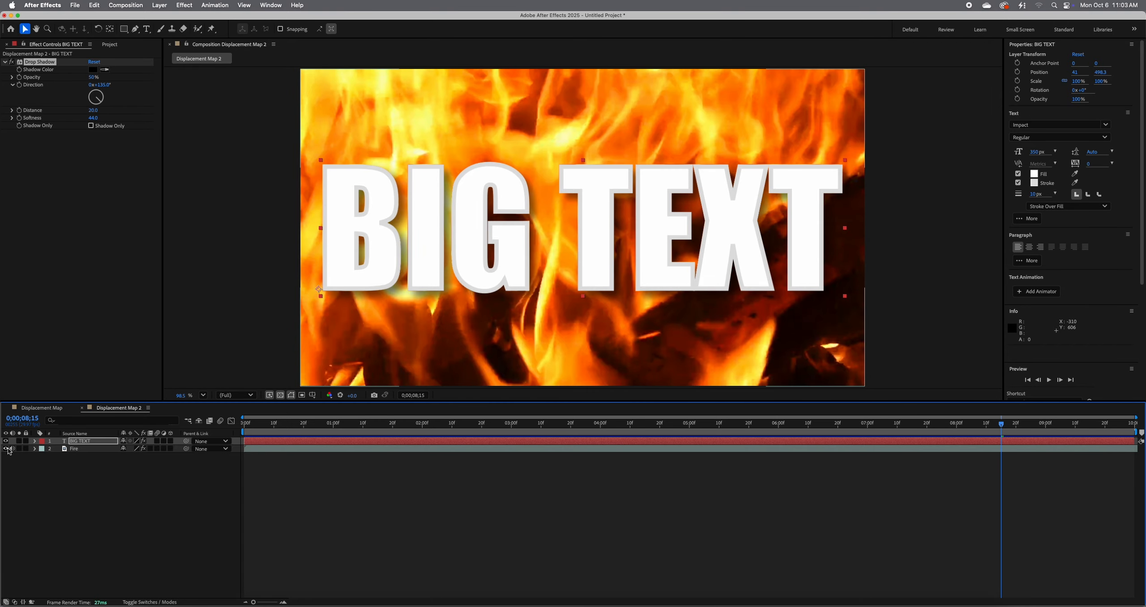
- Hide the BIG TEXT layer and preview the displaced fire
{"action": "left_click", "coordinate": [5, 441]}
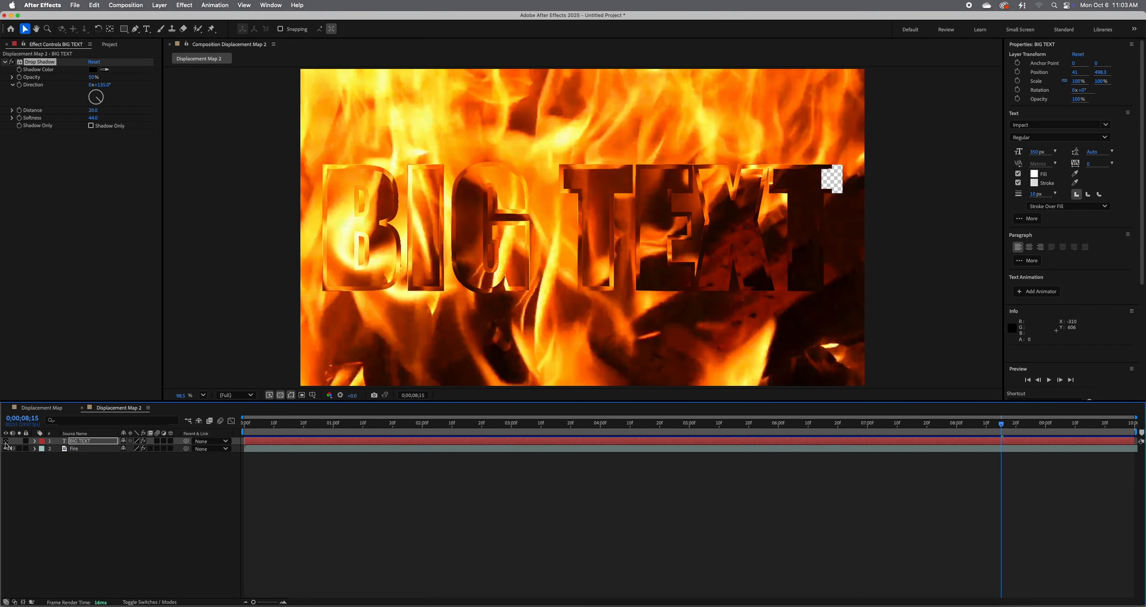
{"action": "key", "text": "space"}
{"action": "key", "text": "space"}
- Set the Fire layer's Displacement Map to read the BIG TEXT map layer with Effects & Masks
{"action": "left_click", "coordinate": [89, 449]}
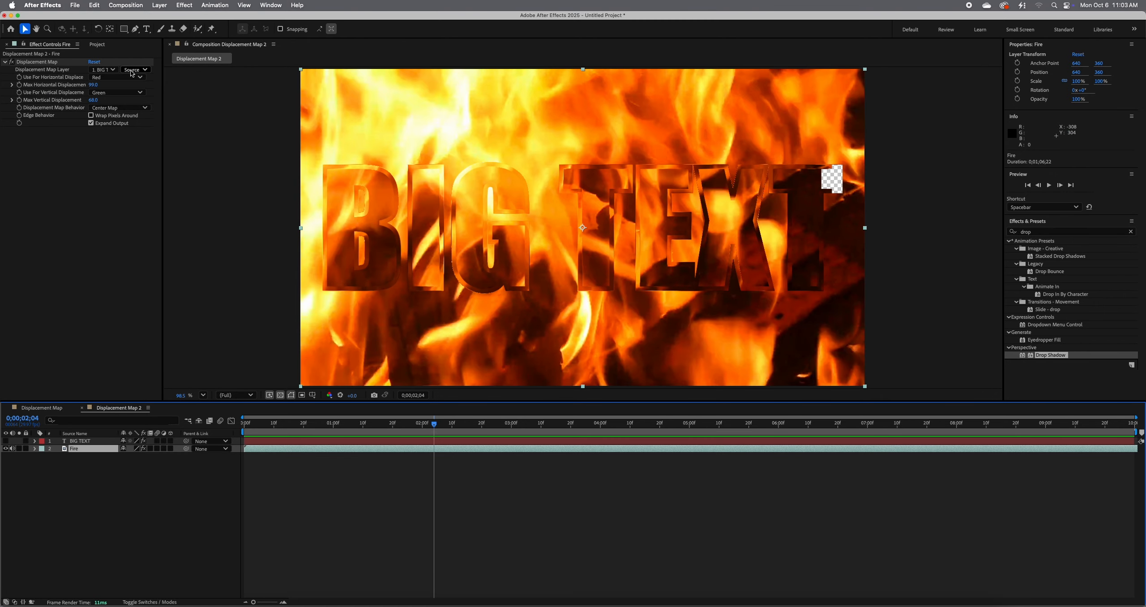
{"action": "left_click", "coordinate": [137, 69]}
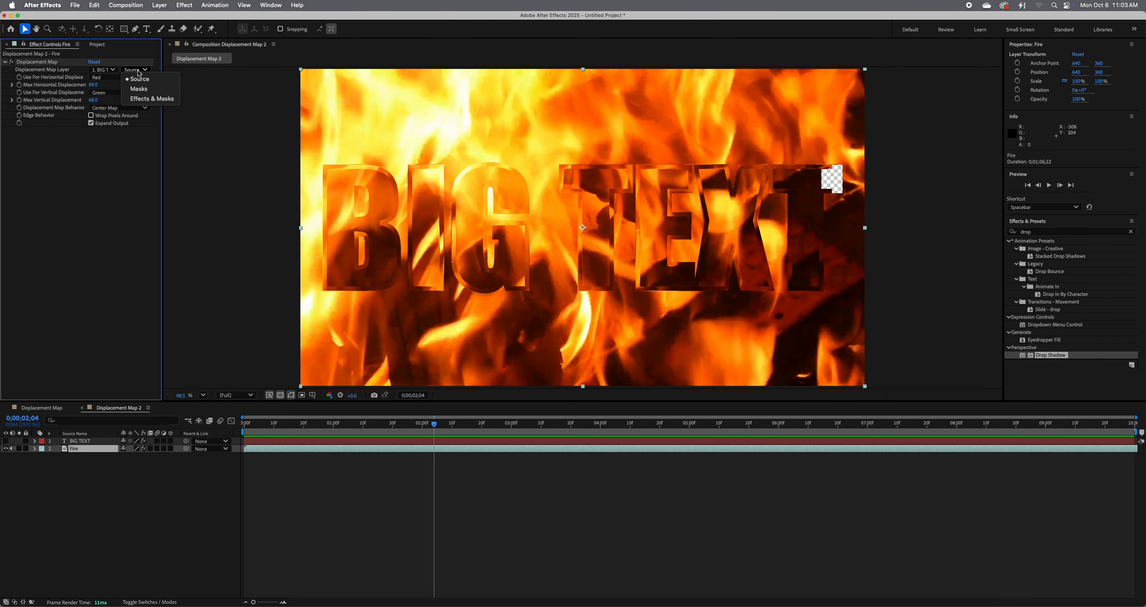
{"action": "left_click", "coordinate": [152, 99]}
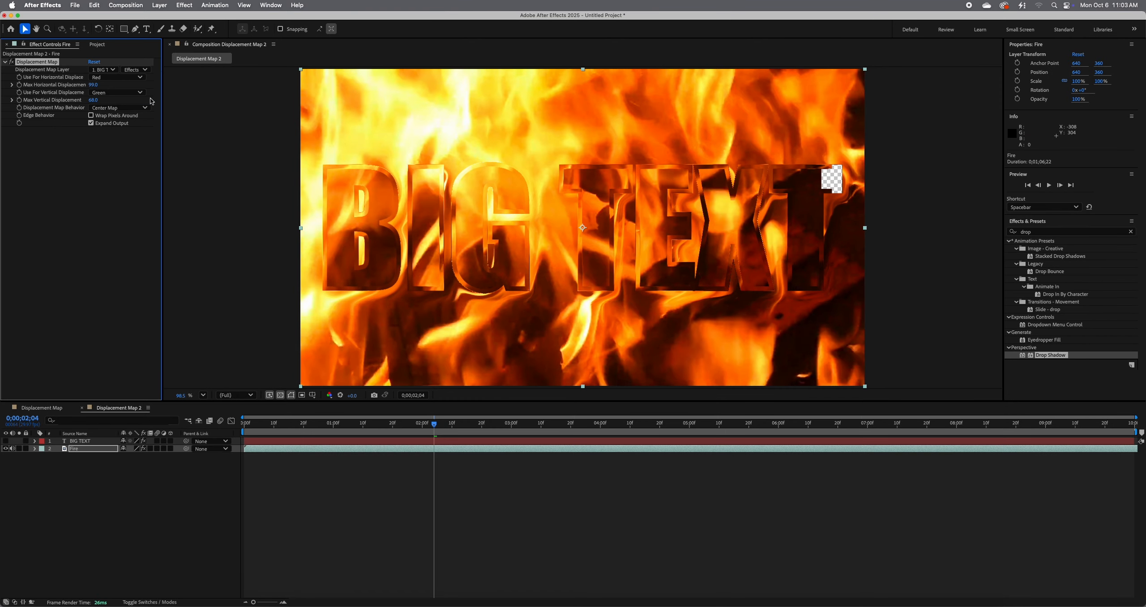